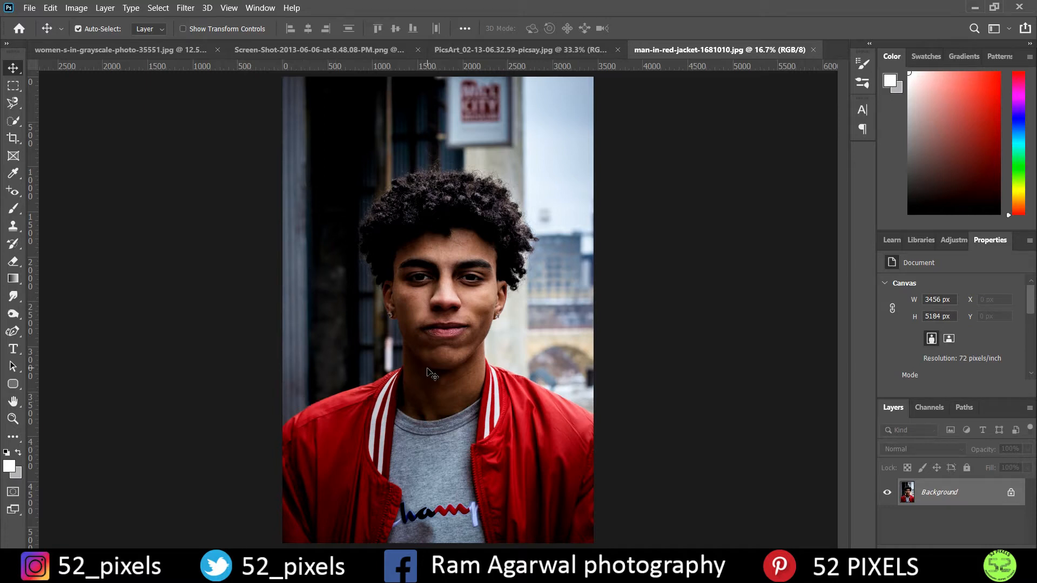
click(946, 244)
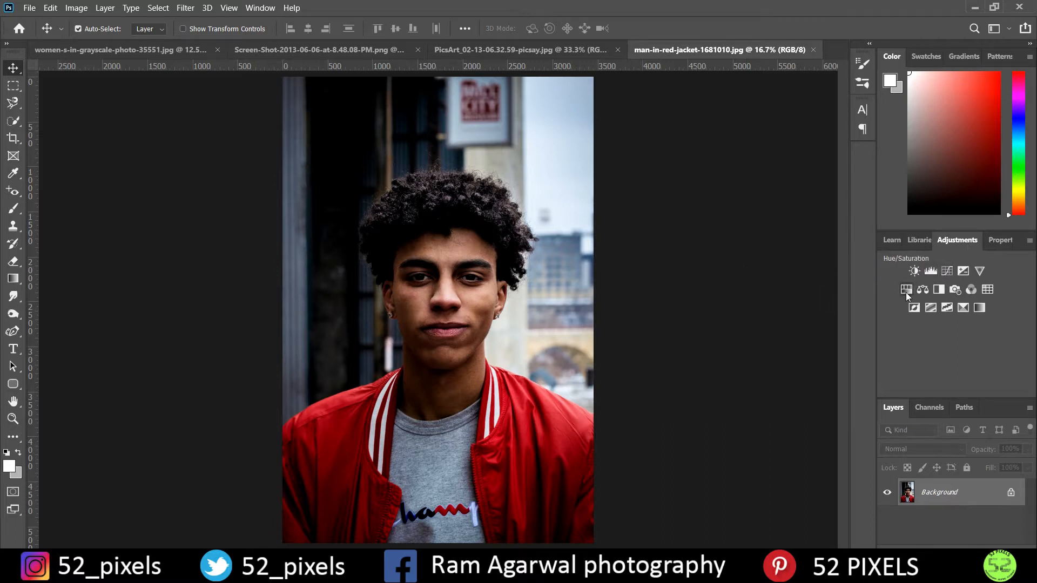
click(992, 241)
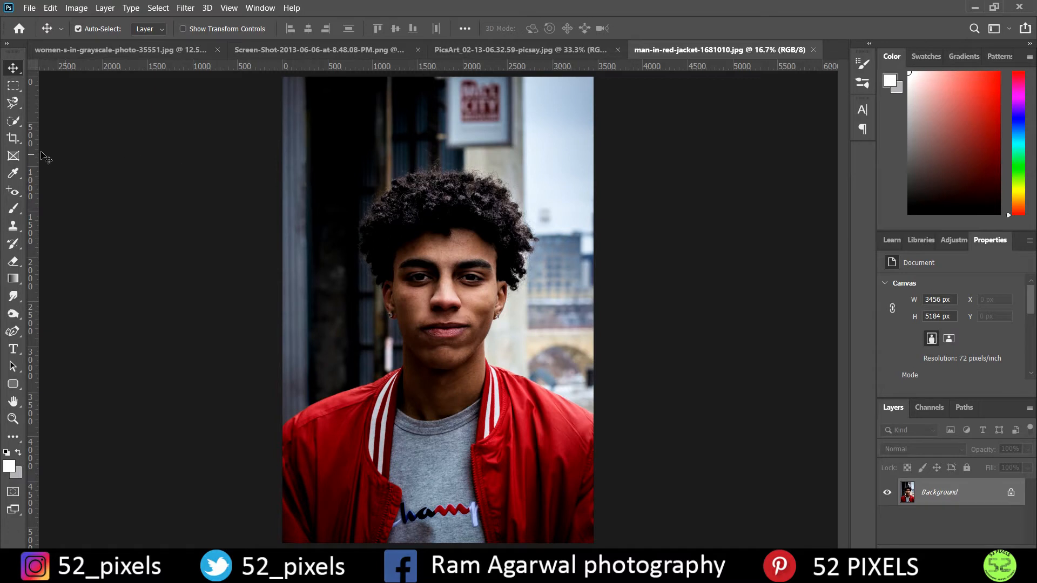
Select the man, from hair to jacket, using the Quick Selection tool with an enlarged 33 px brush
click(12, 124)
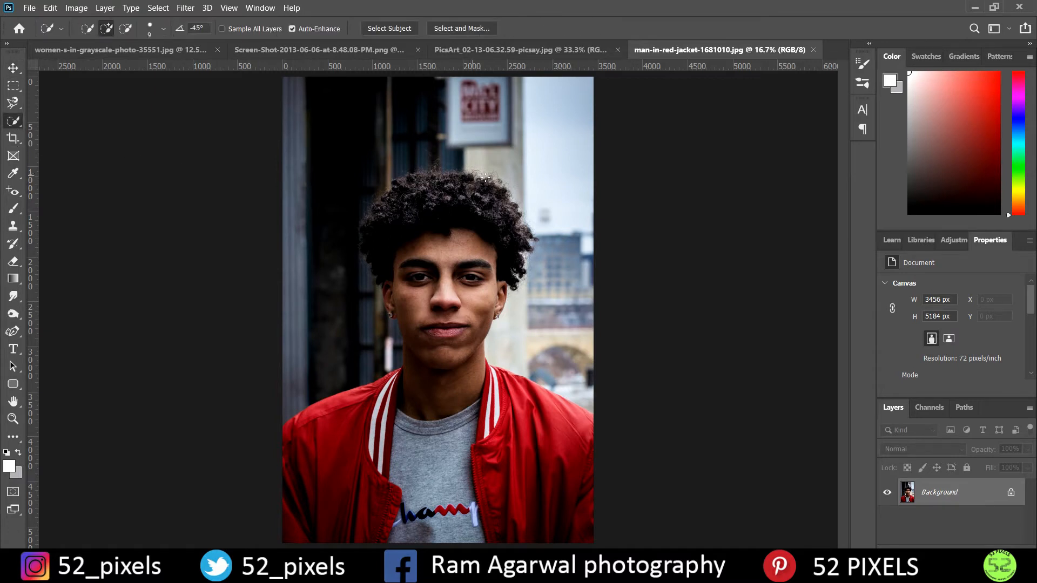
click(164, 29)
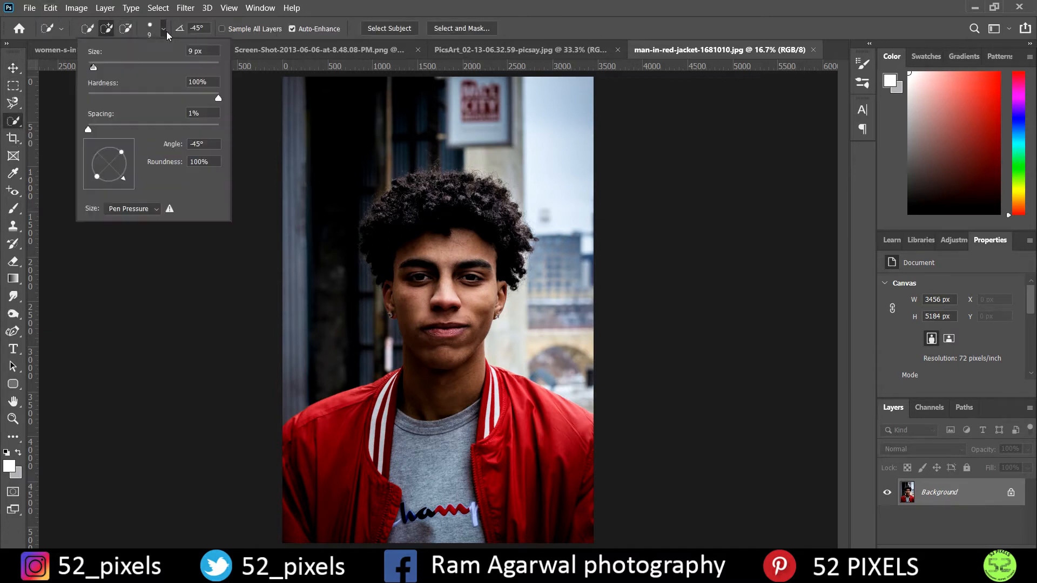
drag(110, 62, 114, 63)
click(396, 188)
mouse_move(410, 195)
mouse_down()
mouse_move(452, 191)
mouse_move(414, 178)
mouse_move(380, 219)
mouse_move(391, 200)
mouse_move(378, 229)
mouse_move(387, 247)
mouse_move(372, 220)
mouse_up()
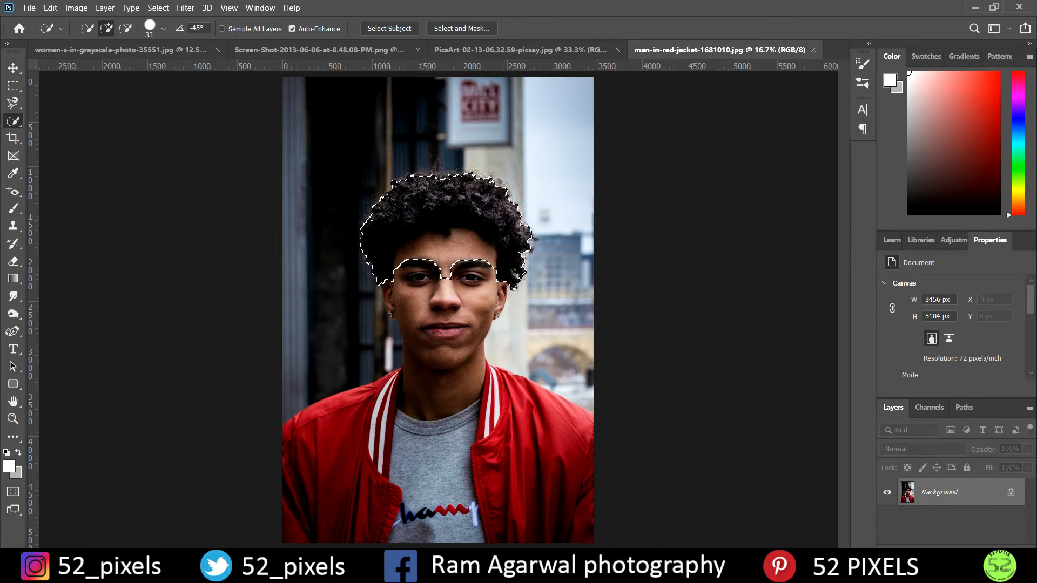
mouse_move(472, 181)
mouse_down()
mouse_move(506, 249)
mouse_move(477, 289)
mouse_move(458, 347)
mouse_move(443, 284)
mouse_move(430, 286)
mouse_move(420, 404)
mouse_move(400, 396)
mouse_move(336, 431)
mouse_move(356, 437)
mouse_up()
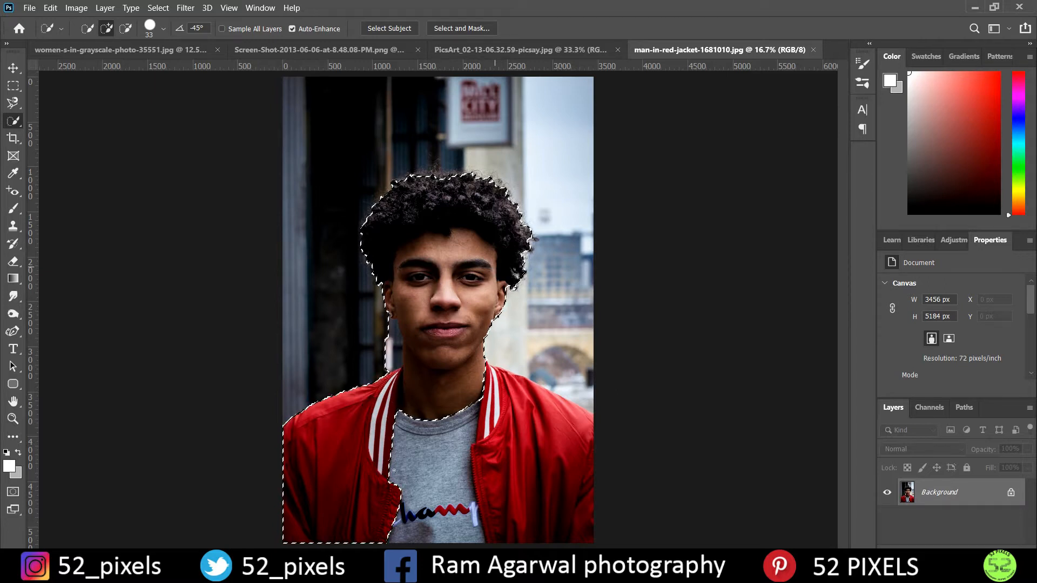
mouse_move(407, 393)
mouse_down()
mouse_move(454, 448)
mouse_move(507, 432)
mouse_up()
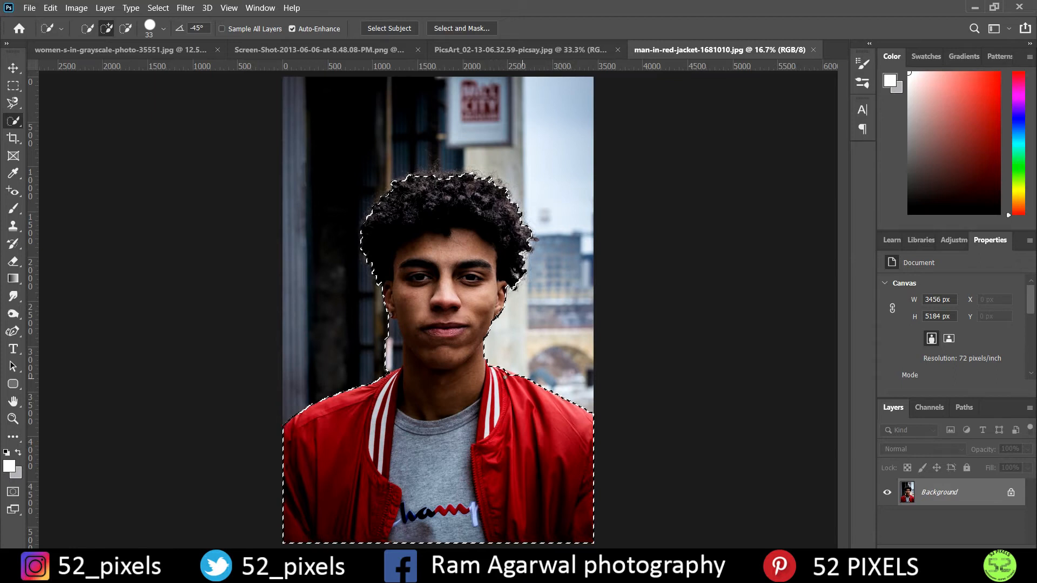
Subtract the stray background beside the neck and below the ear from the selection
key(ctrl+plus)
key(ctrl+plus)
drag(336, 338, 351, 391)
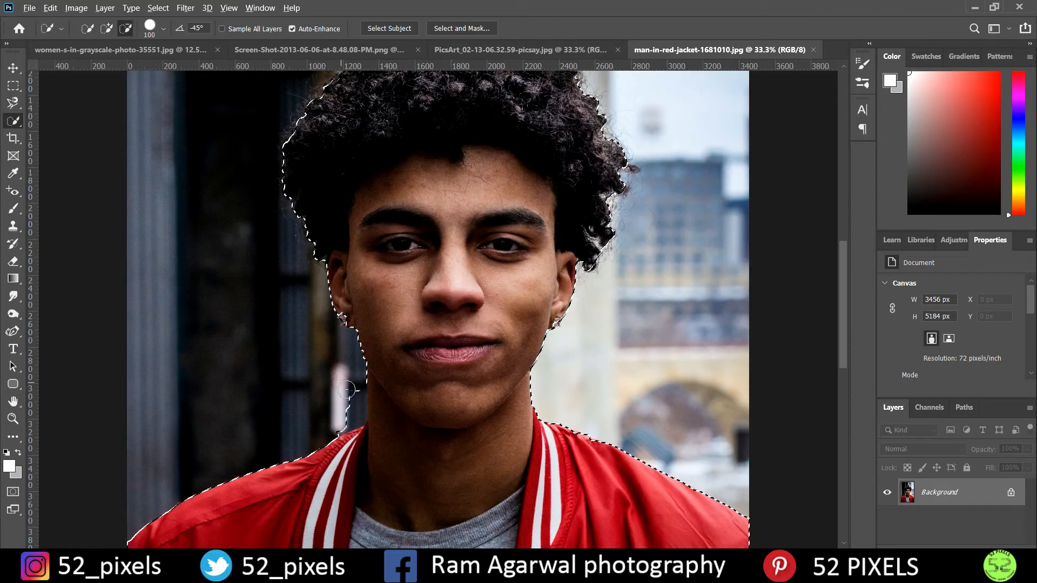
click(557, 341)
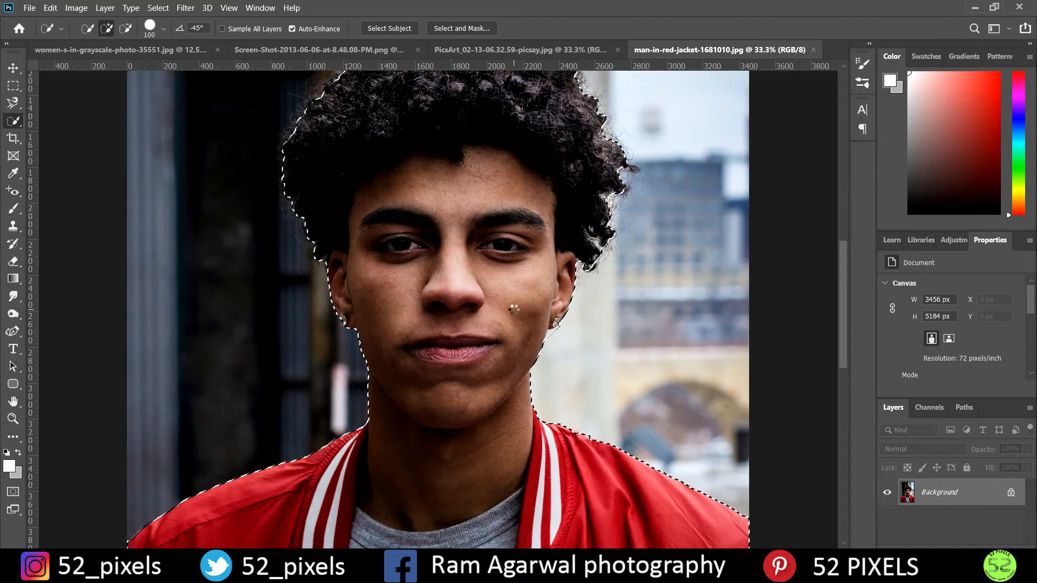
Reduce the Quick Selection brush to 20 px and touch up the selection edge around the earring
key(bracketleft)
key(bracketleft)
key(bracketleft)
key(bracketleft)
key(bracketleft)
key(bracketleft)
key(bracketleft)
key(bracketleft)
key(bracketleft)
key(bracketleft)
key(bracketleft)
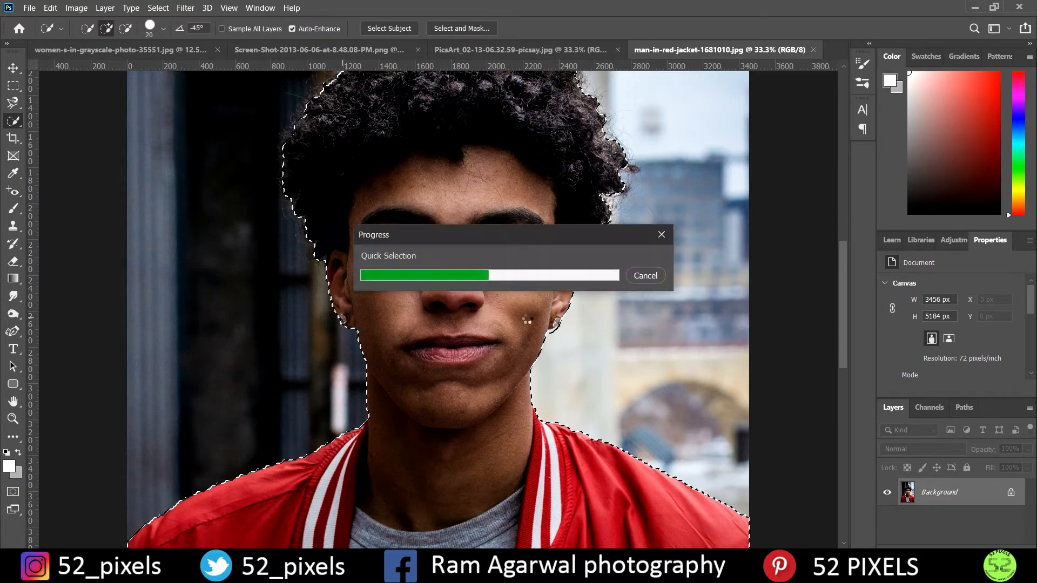
key(ctrl+minus)
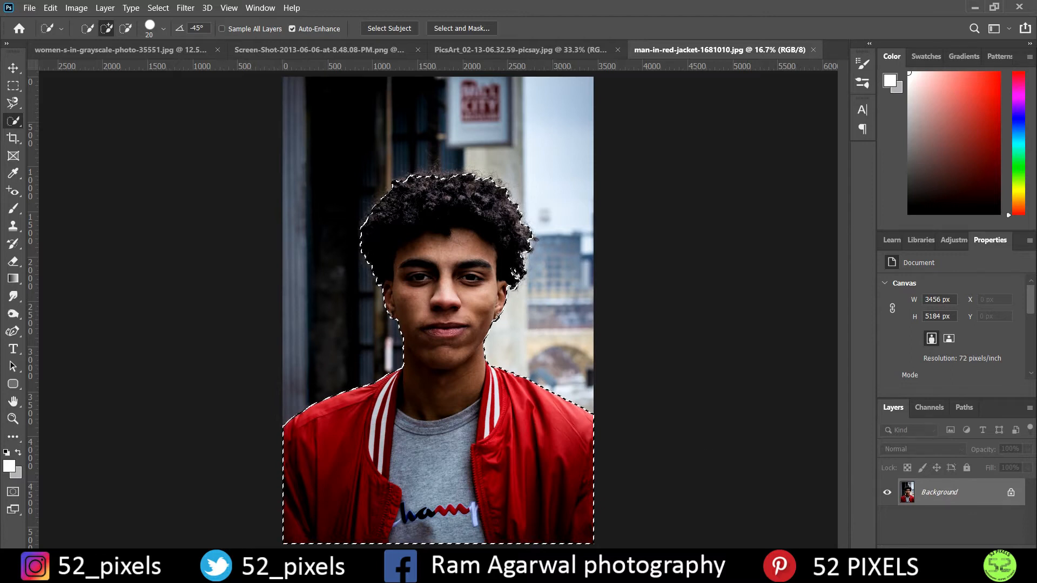
Add a layer mask from the selection and open Select and Mask to refine it
click(941, 549)
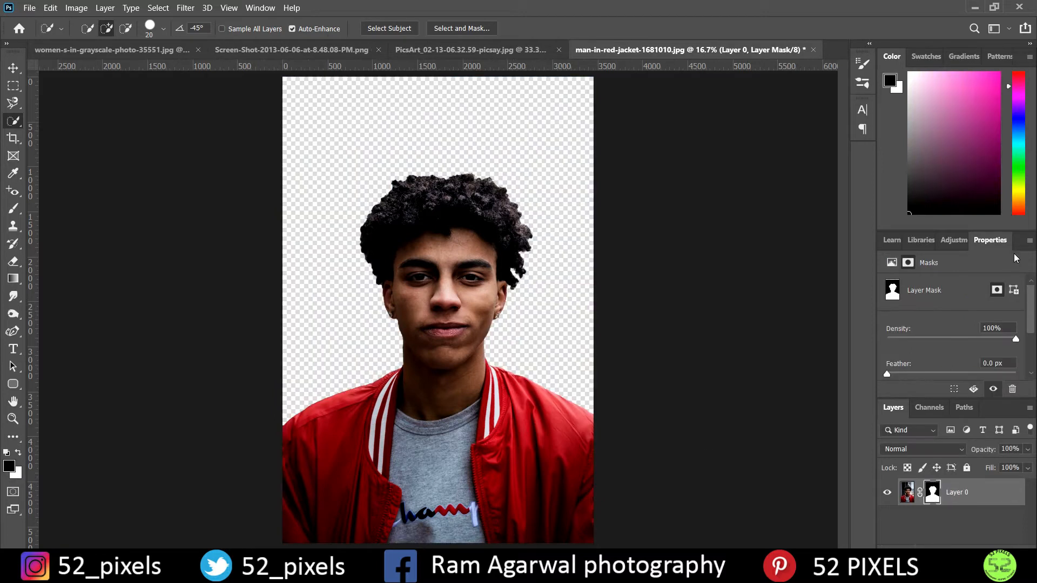
scroll(967, 322, down, 3)
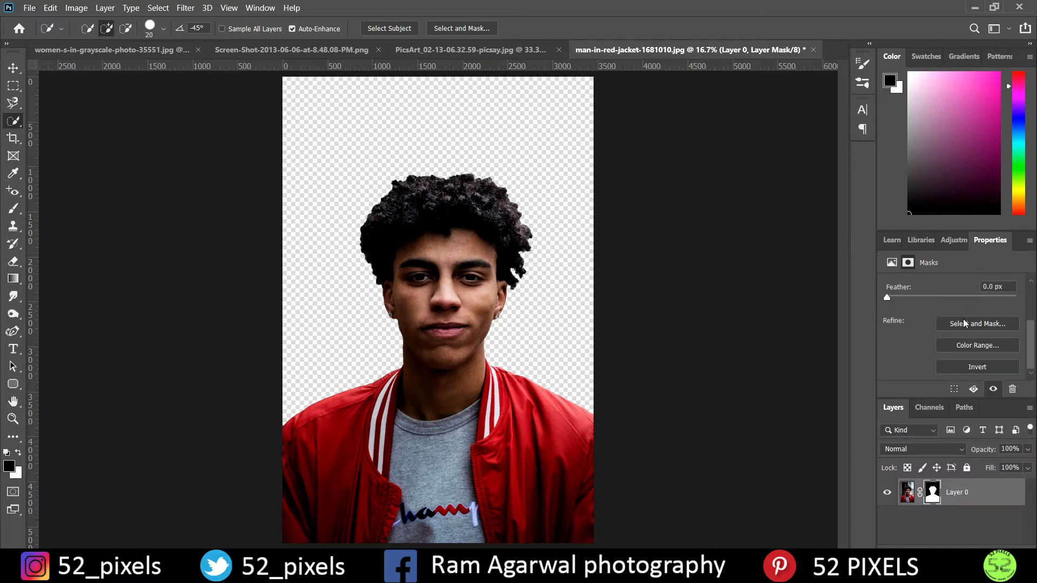
click(986, 326)
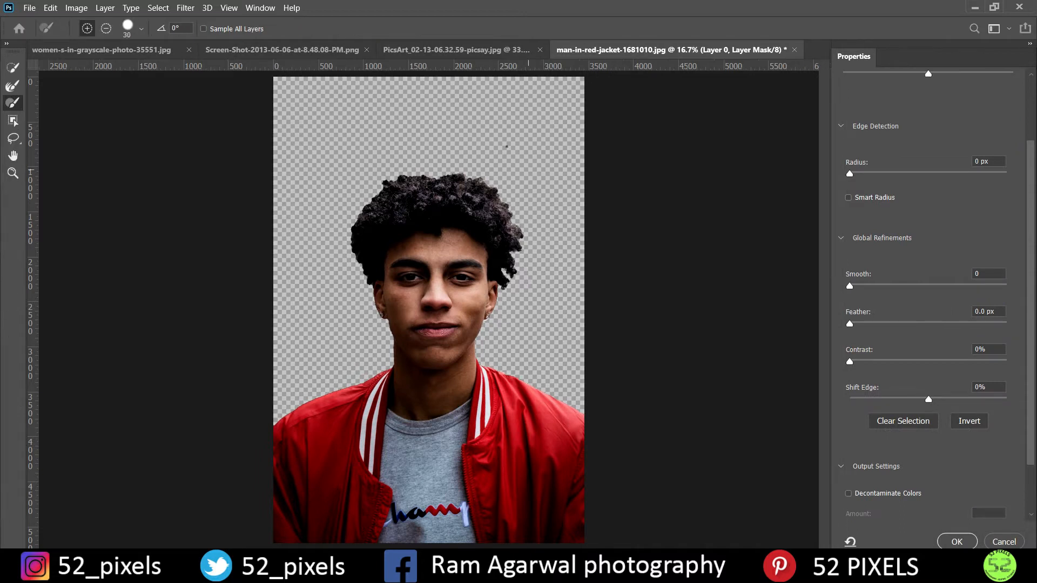
Set the mask preview to On Black at 100% opacity
scroll(970, 207, up, 3)
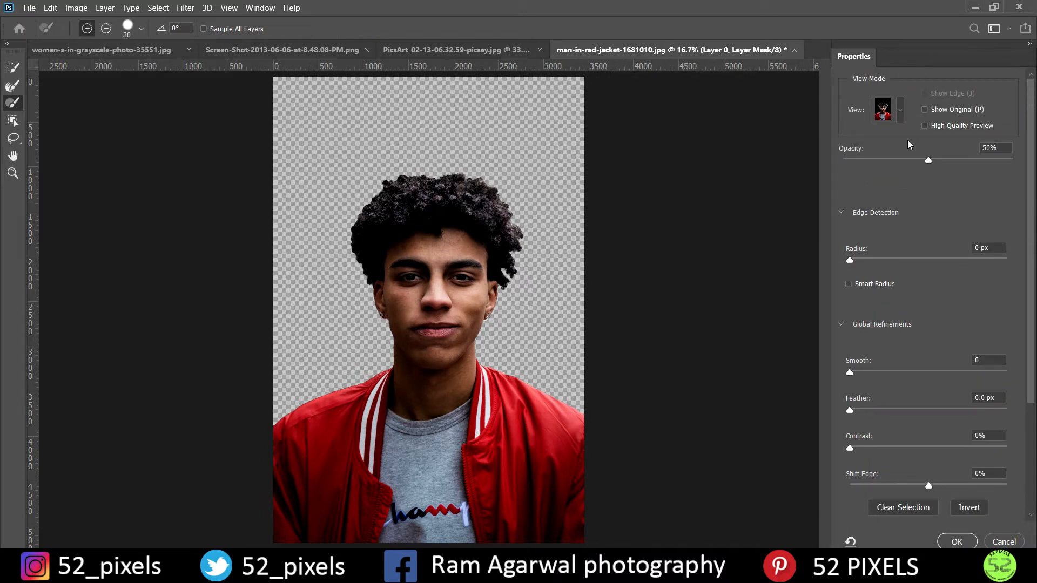
click(900, 113)
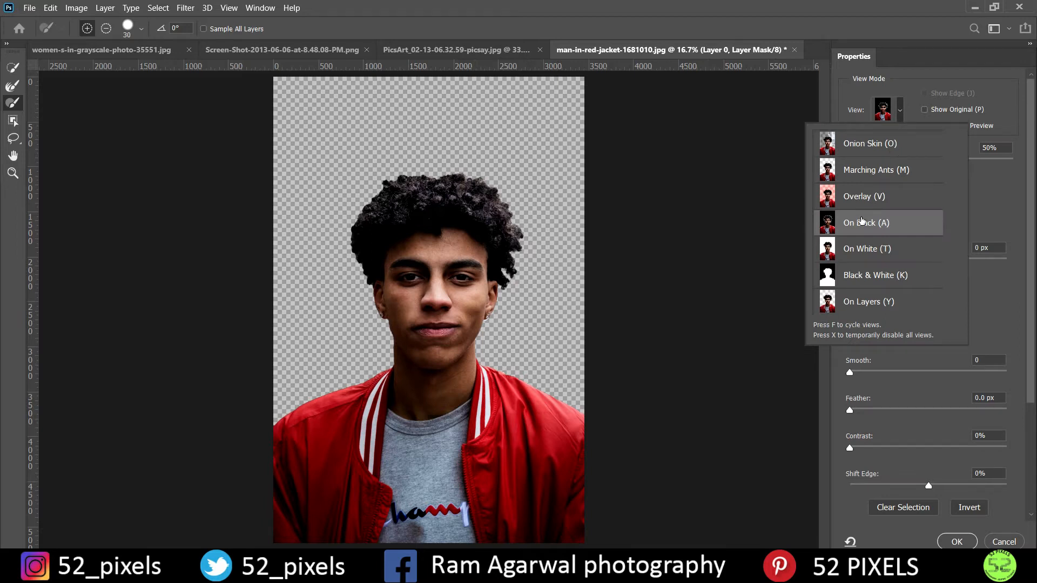
click(871, 223)
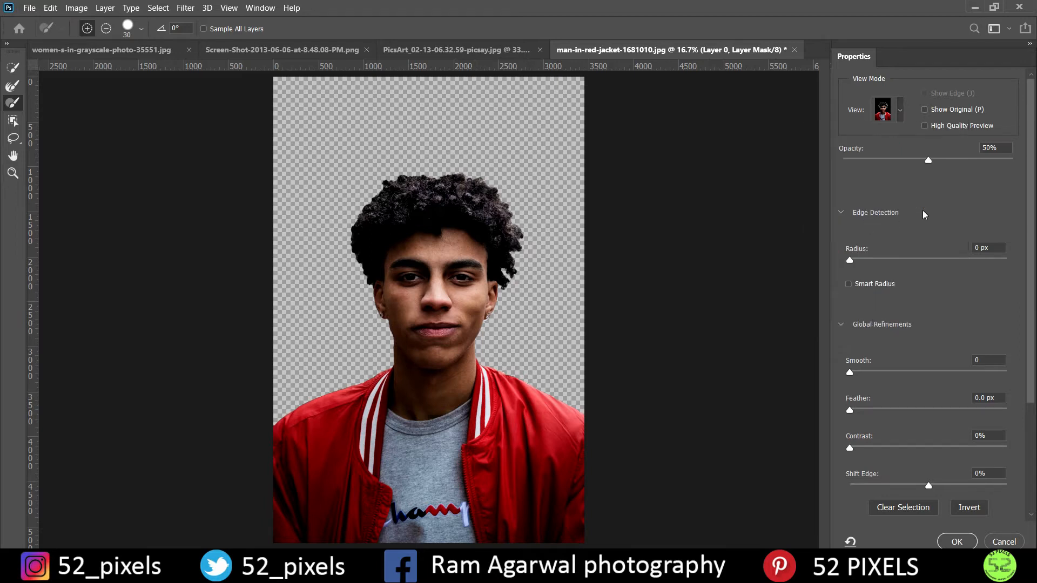
drag(929, 161, 1013, 160)
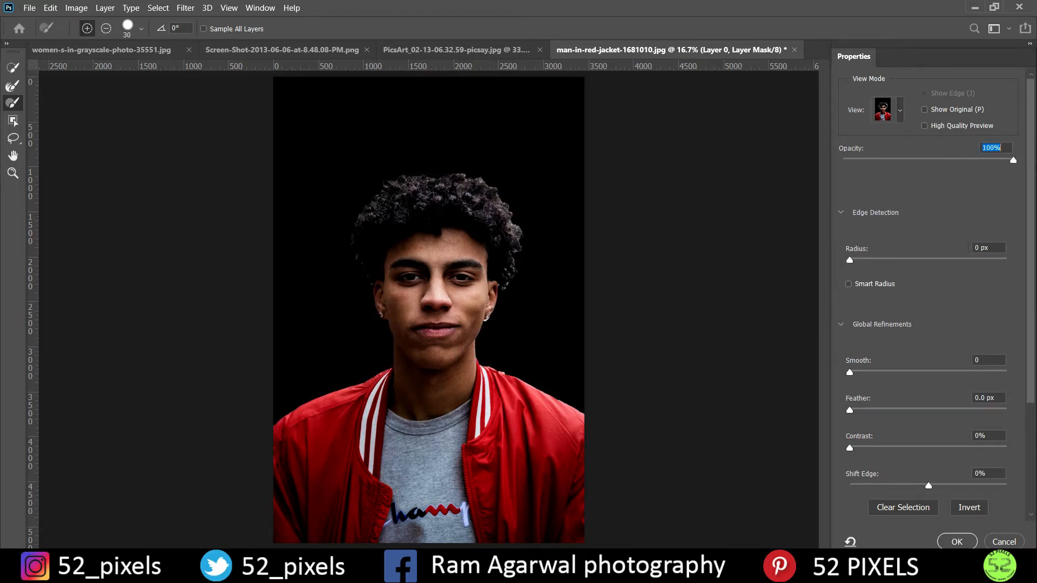
Refine the mask along the whole curly hair outline with the Refine Edge Brush
click(9, 85)
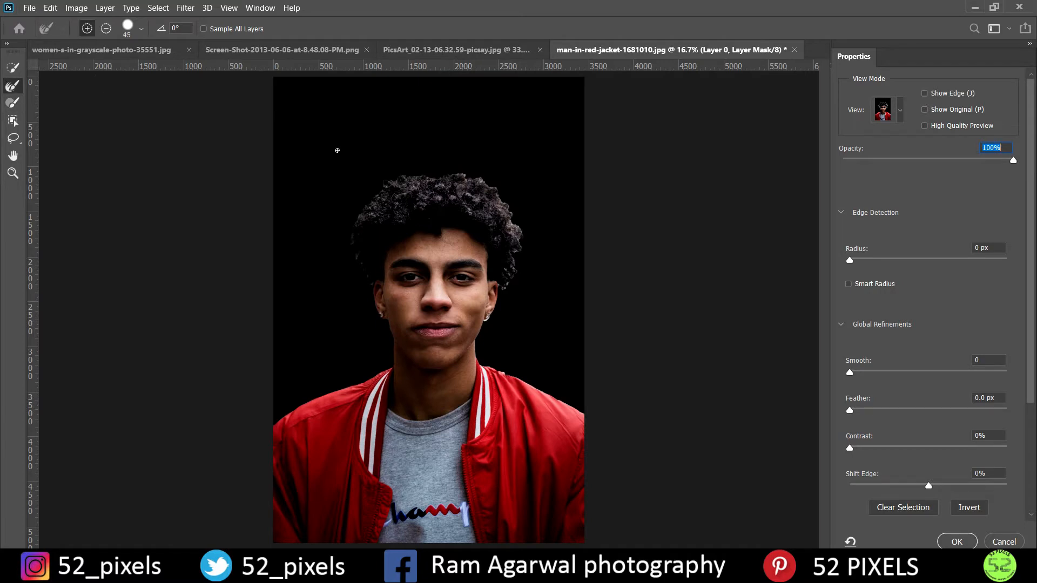
key(alt)
key(ctrl+plus)
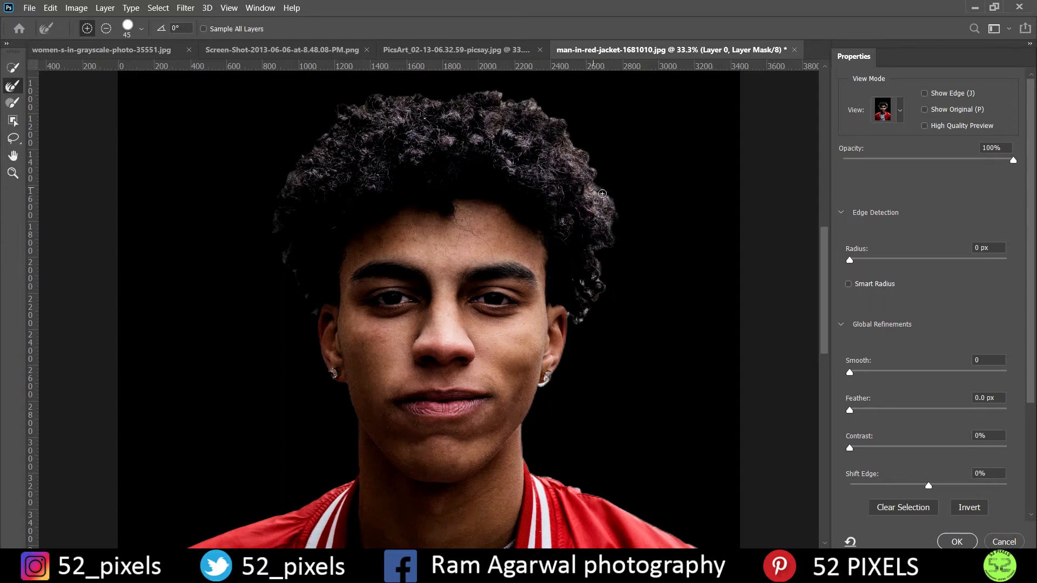
drag(611, 202, 597, 256)
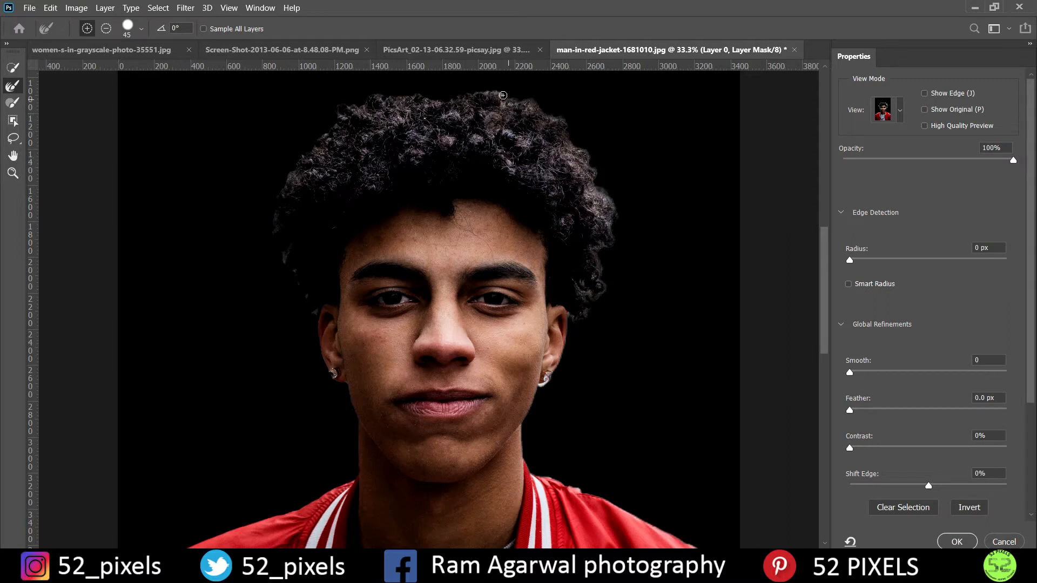
mouse_move(483, 89)
mouse_down()
mouse_move(378, 96)
mouse_move(329, 117)
mouse_move(302, 145)
mouse_move(272, 205)
mouse_move(275, 247)
mouse_move(312, 311)
mouse_move(270, 327)
mouse_up()
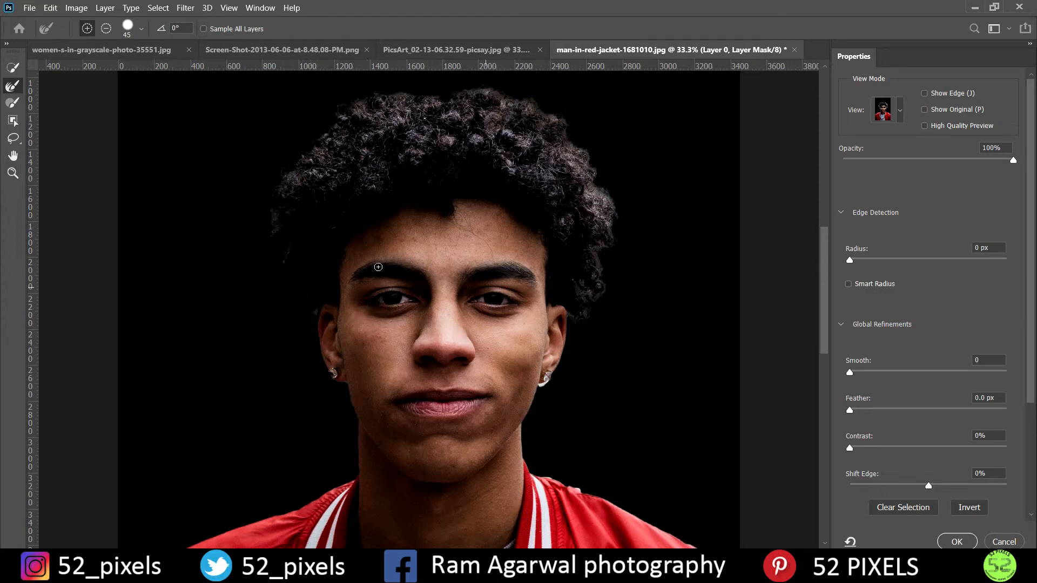
Subtract leftover background fringes by the earring, neck and jacket shoulder from the mask with the Brush tool
click(13, 103)
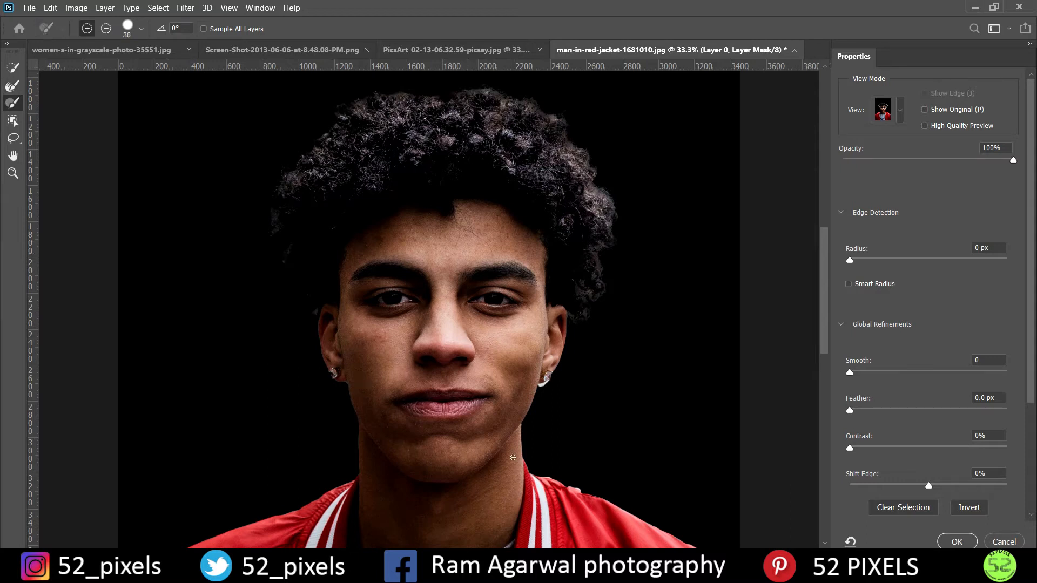
key(alt)
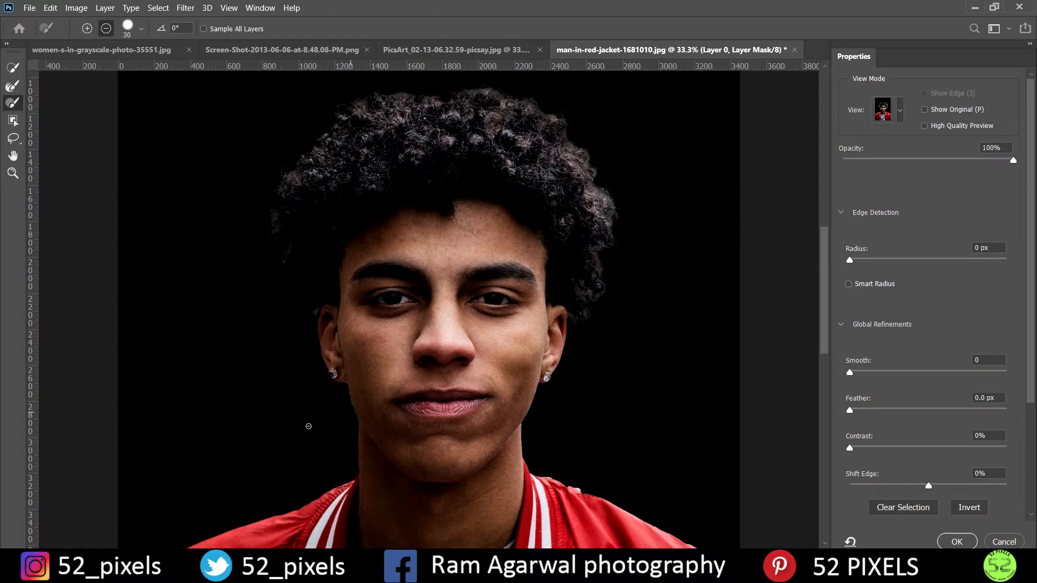
scroll(309, 426, down, 2)
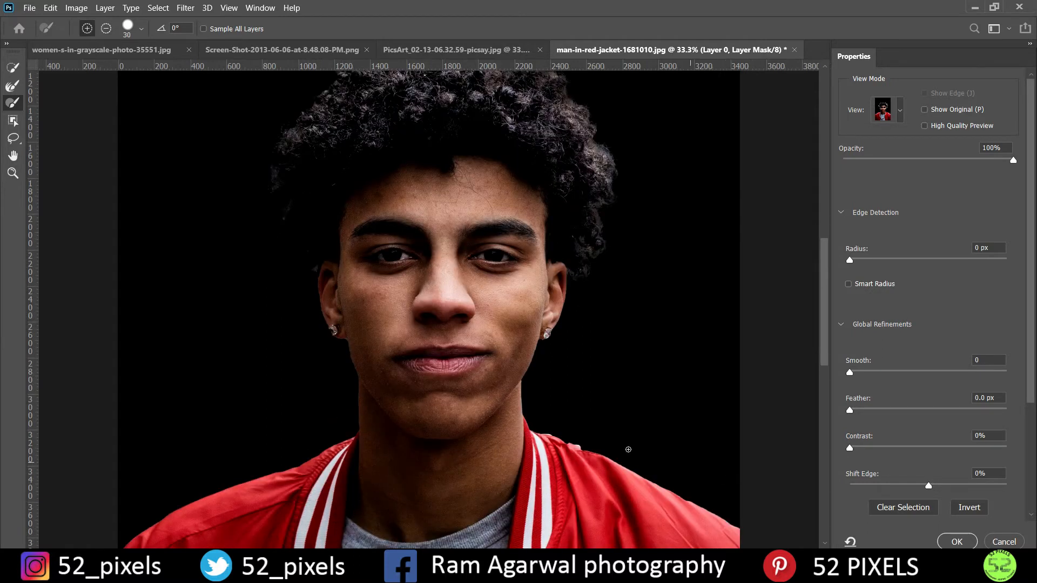
key(alt)
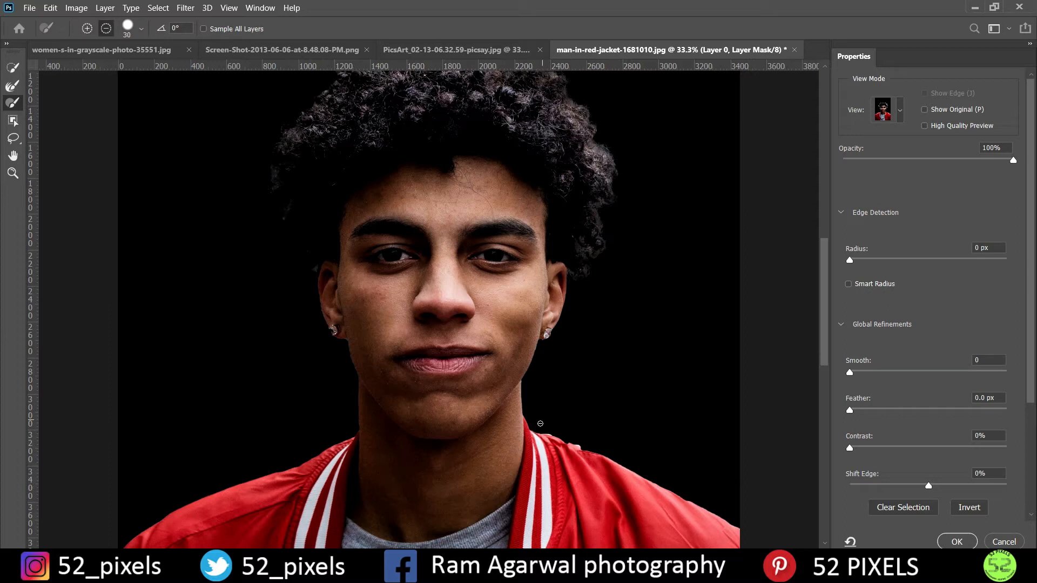
drag(585, 445, 539, 431)
key(ctrl+minus)
key(ctrl+minus)
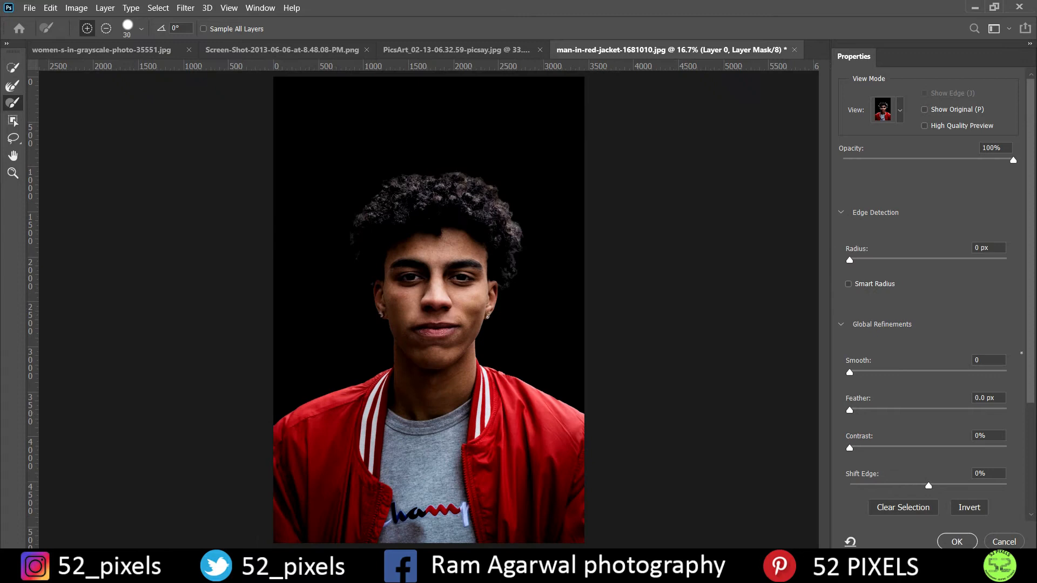
Enable Decontaminate Colors, output the result to a new layer with layer mask, and delete the original Layer 0
scroll(856, 464, down, 5)
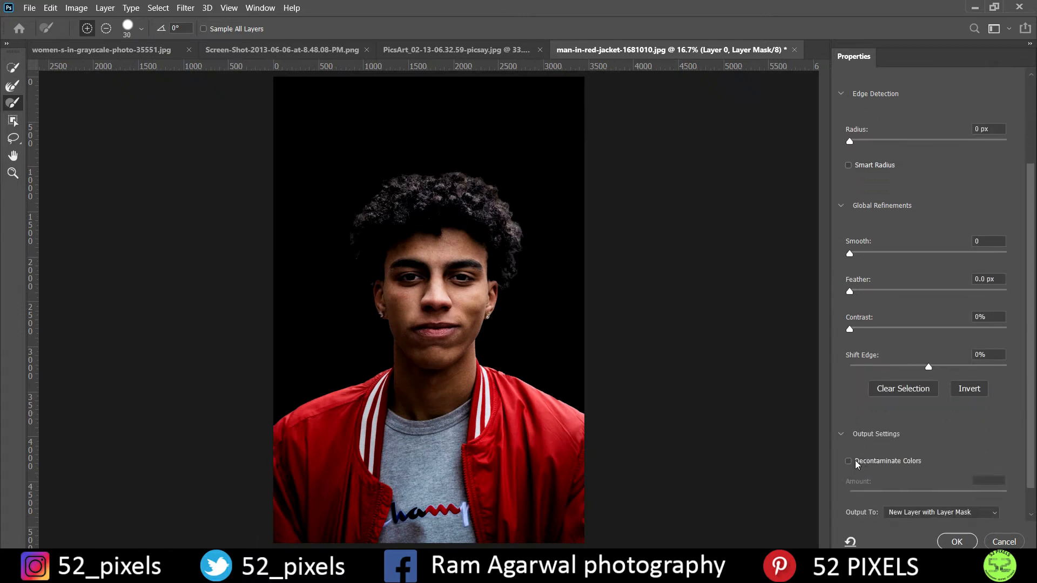
click(849, 462)
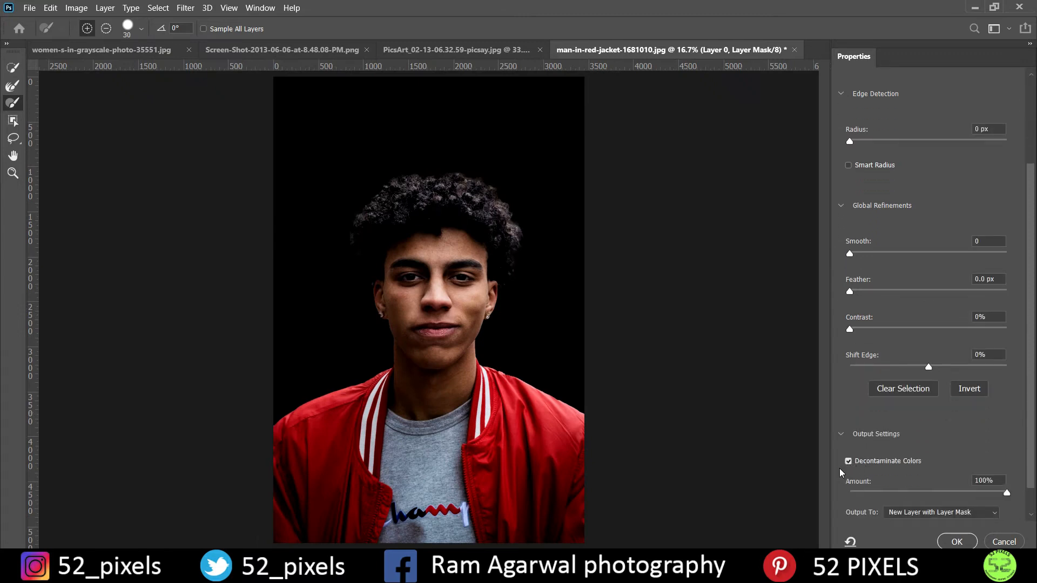
click(968, 541)
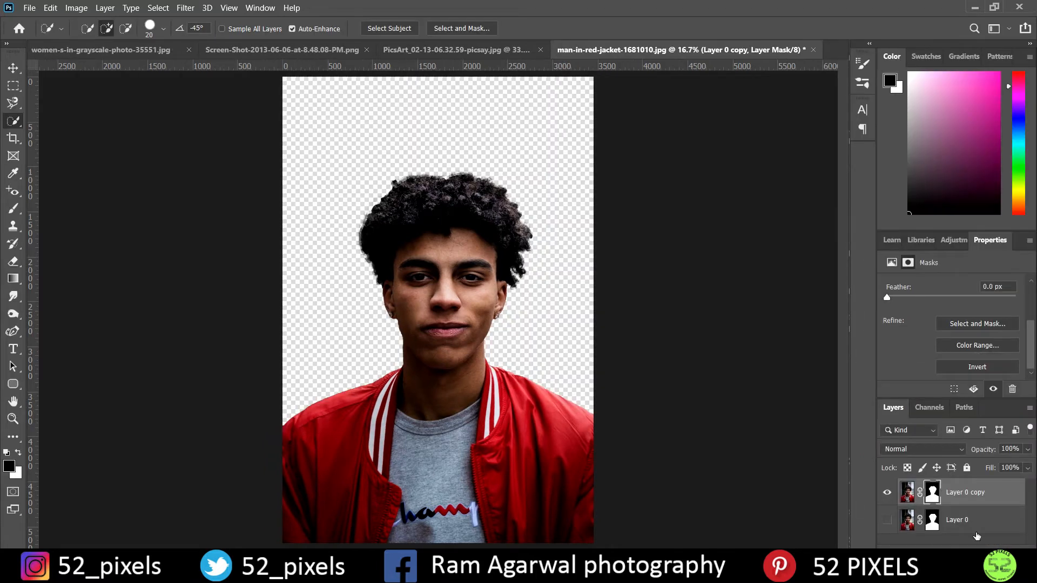
drag(955, 522, 1013, 557)
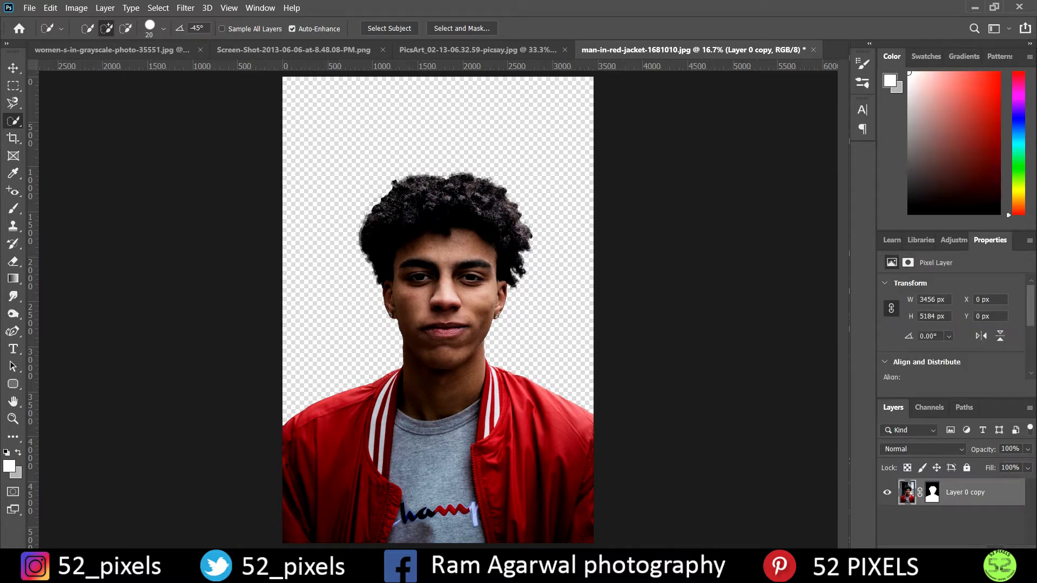
Create a new layer beneath the cutout and fill it with black at 100% opacity in Normal mode
click(995, 551)
drag(939, 498, 941, 534)
click(50, 7)
click(79, 205)
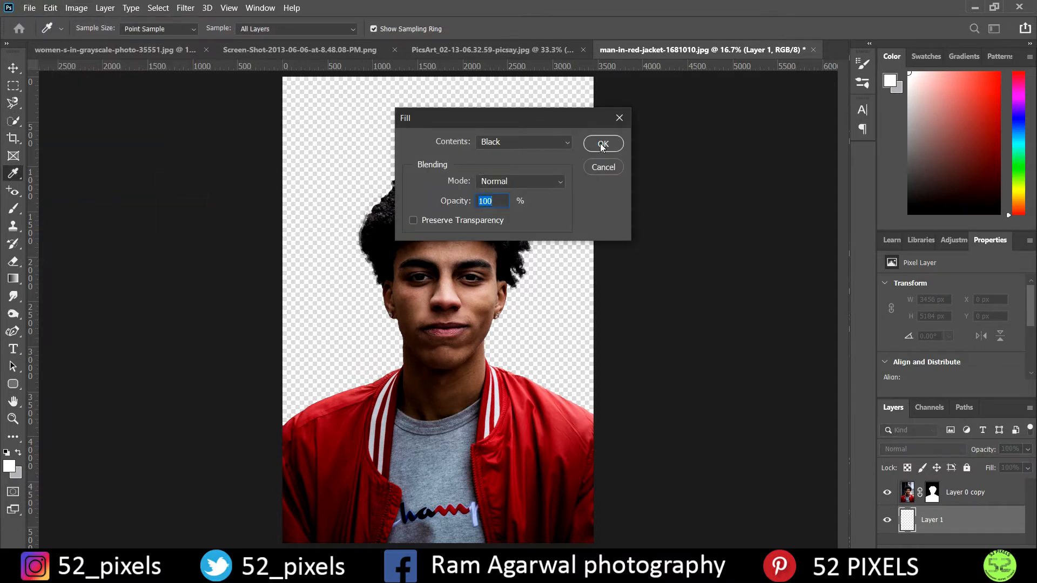
click(601, 144)
key(w)
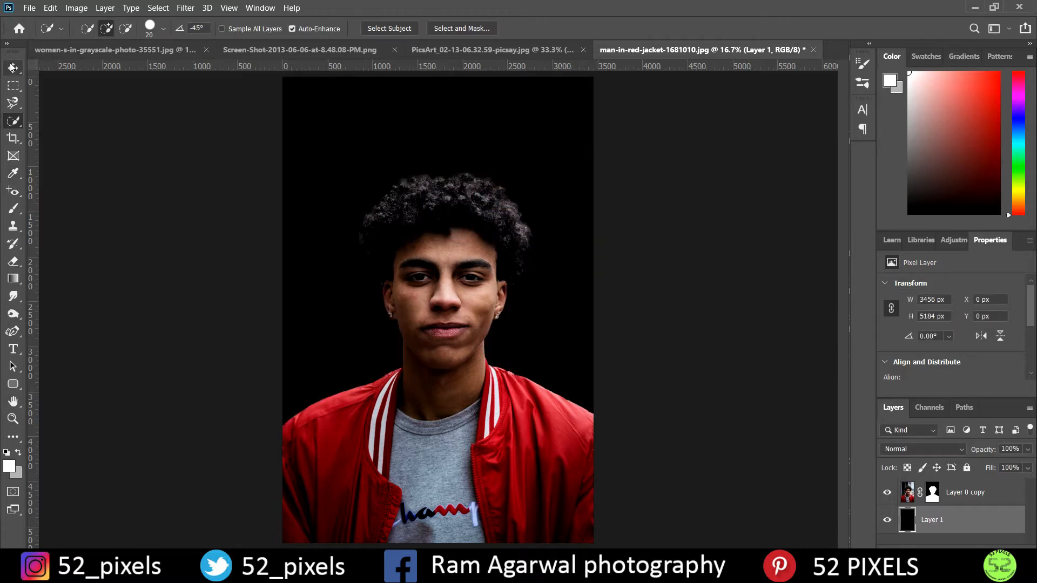
key(v)
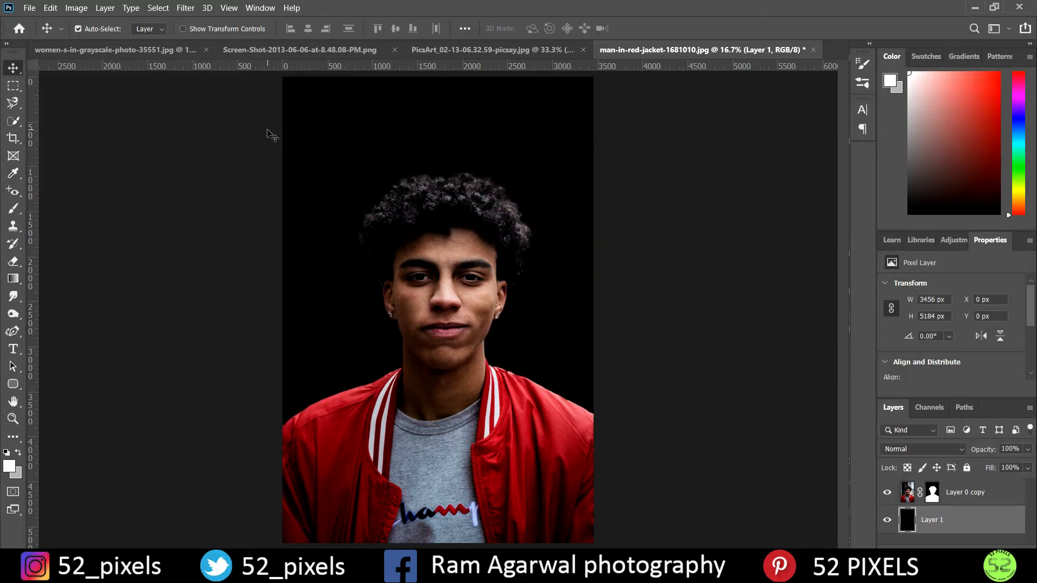
Merge the masked cutout layer and the black background layer into a single layer
click(959, 492)
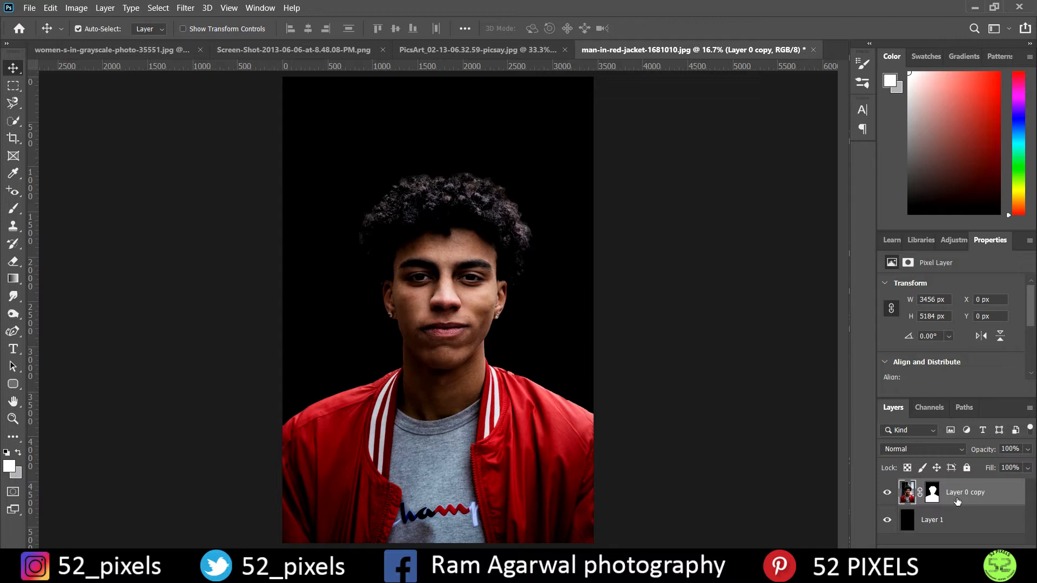
shift+click(963, 530)
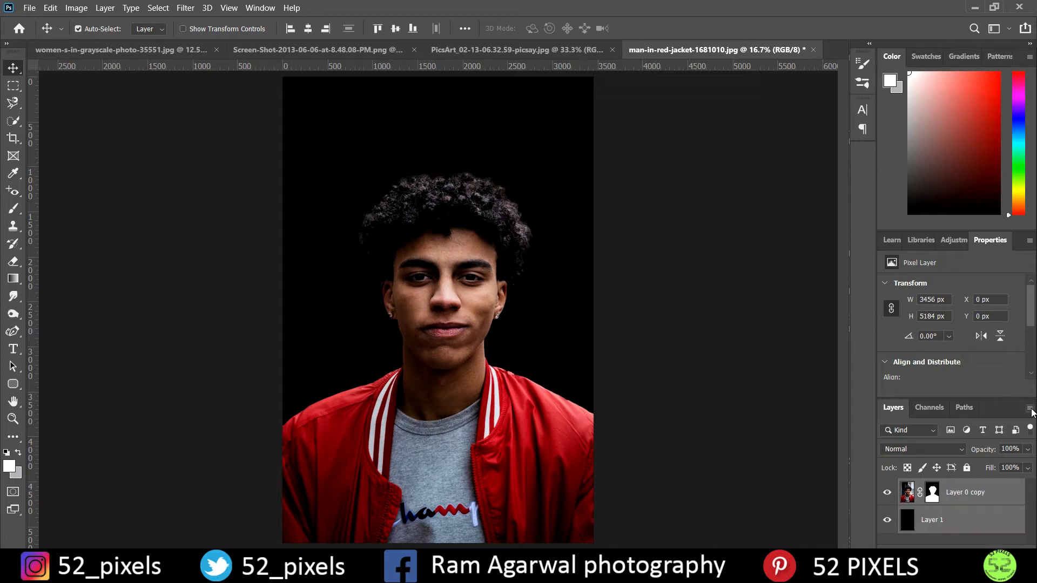
click(1030, 409)
click(941, 469)
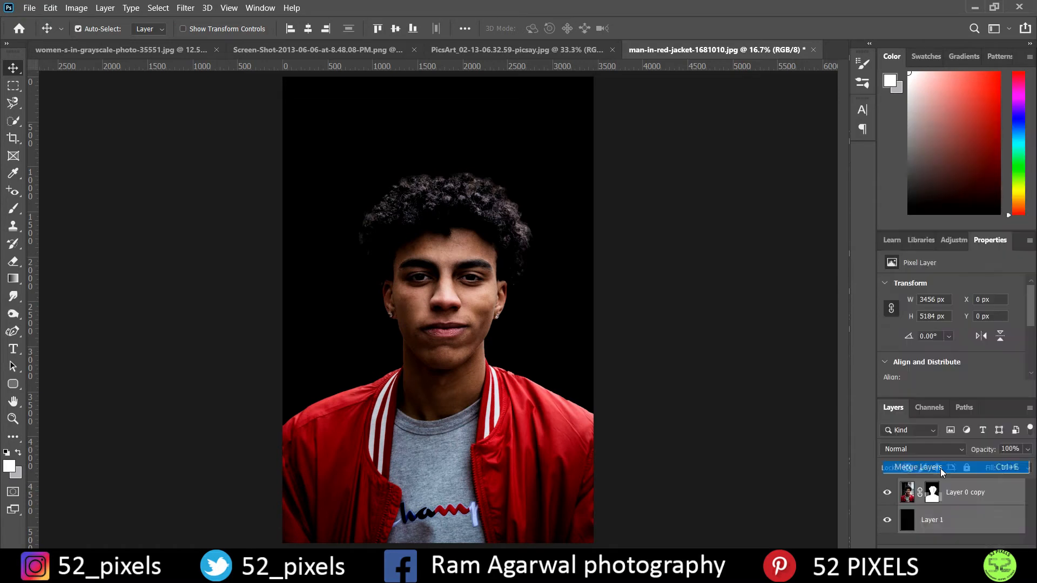
Add a Black & White adjustment layer and darken the red jacket with on-image adjustment, bringing Reds to -13
click(953, 241)
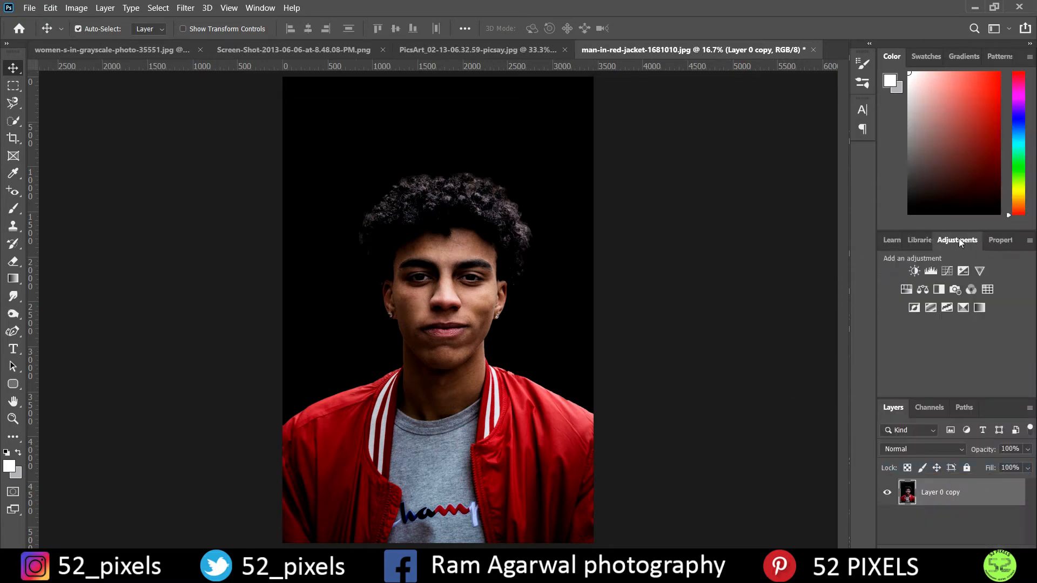
click(938, 291)
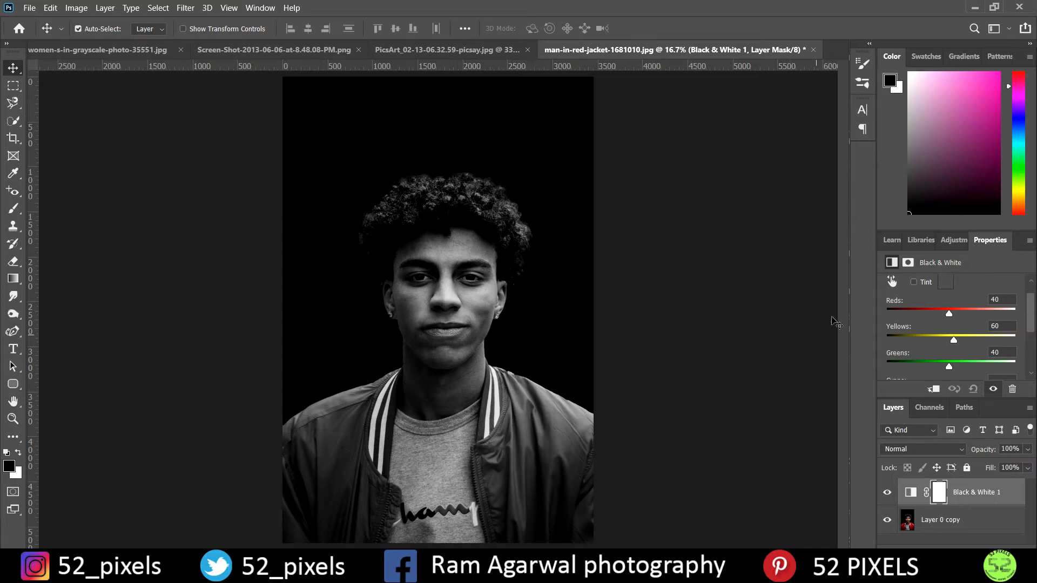
click(892, 283)
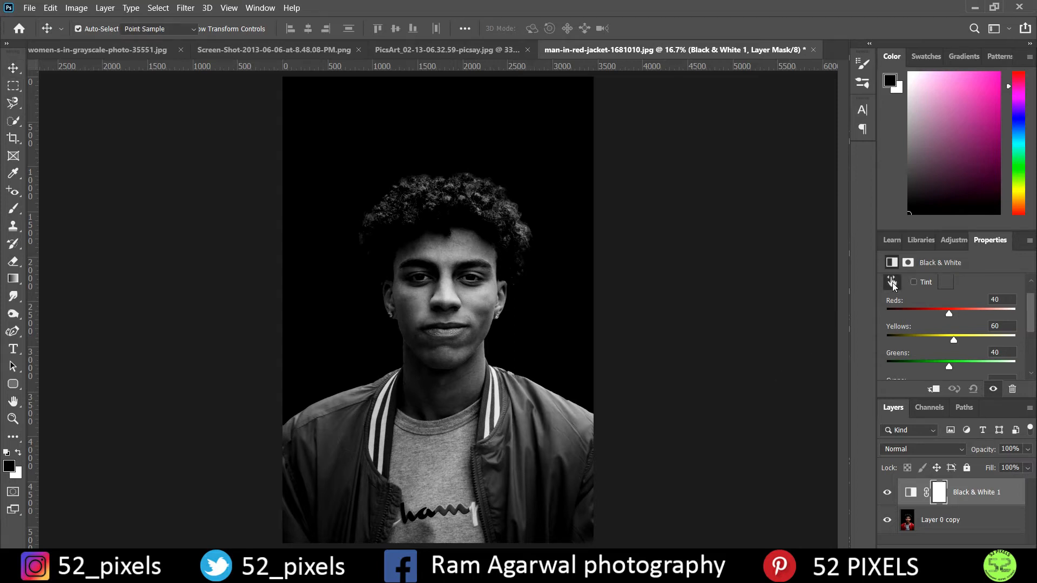
drag(557, 450, 518, 457)
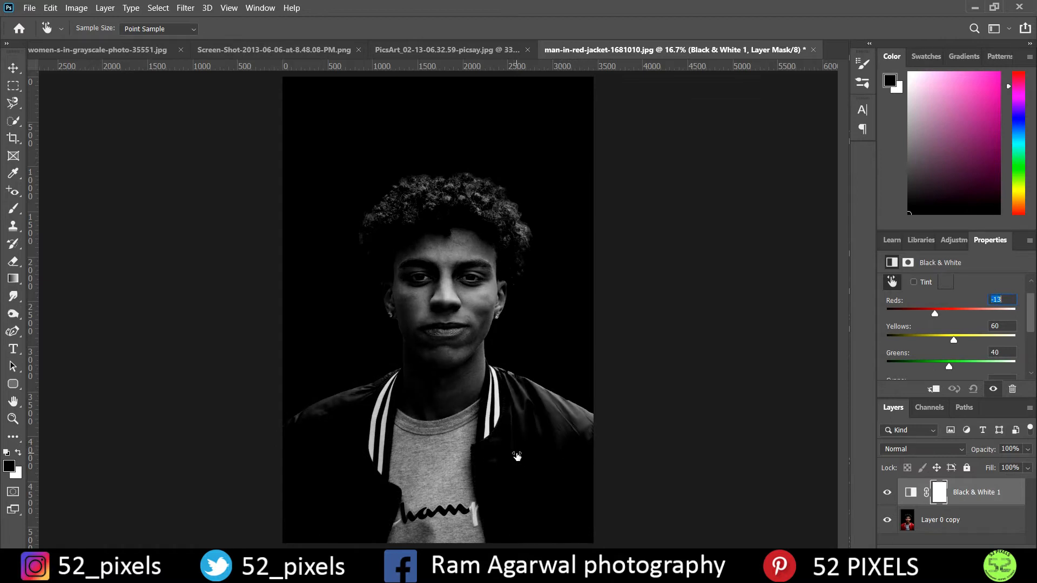
Darken the shirt and skin tones in the Black & White adjustment, bringing Reds to -17, and flatten the image
drag(439, 464, 379, 462)
drag(452, 478, 345, 475)
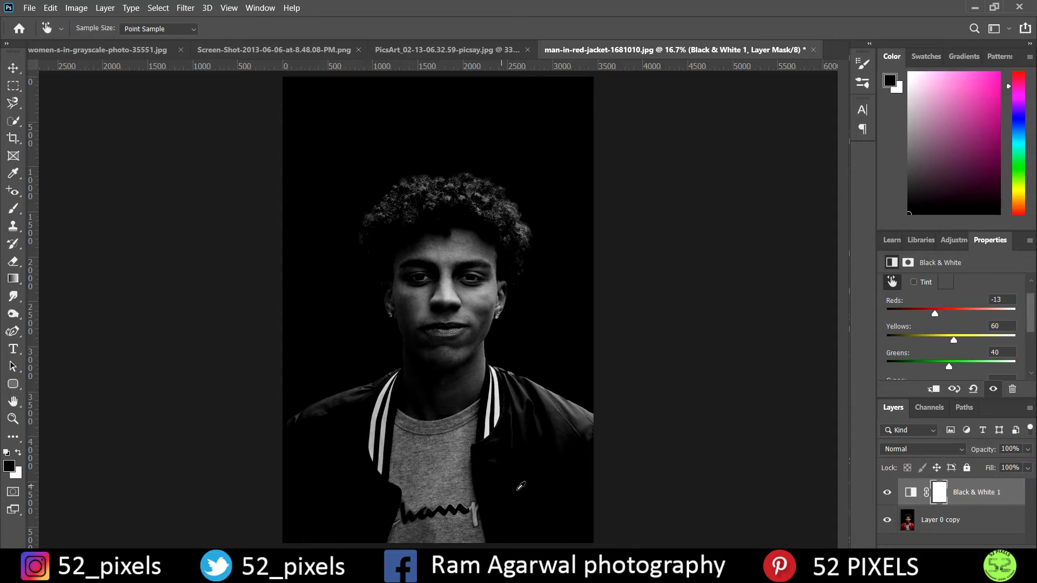
drag(445, 482, 334, 449)
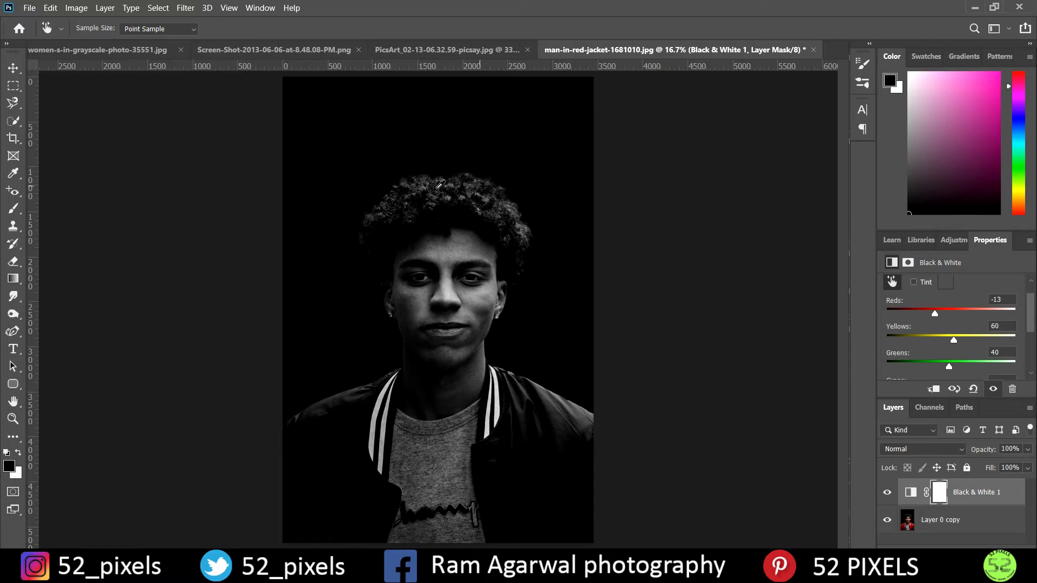
drag(412, 294, 407, 304)
click(470, 203)
click(108, 7)
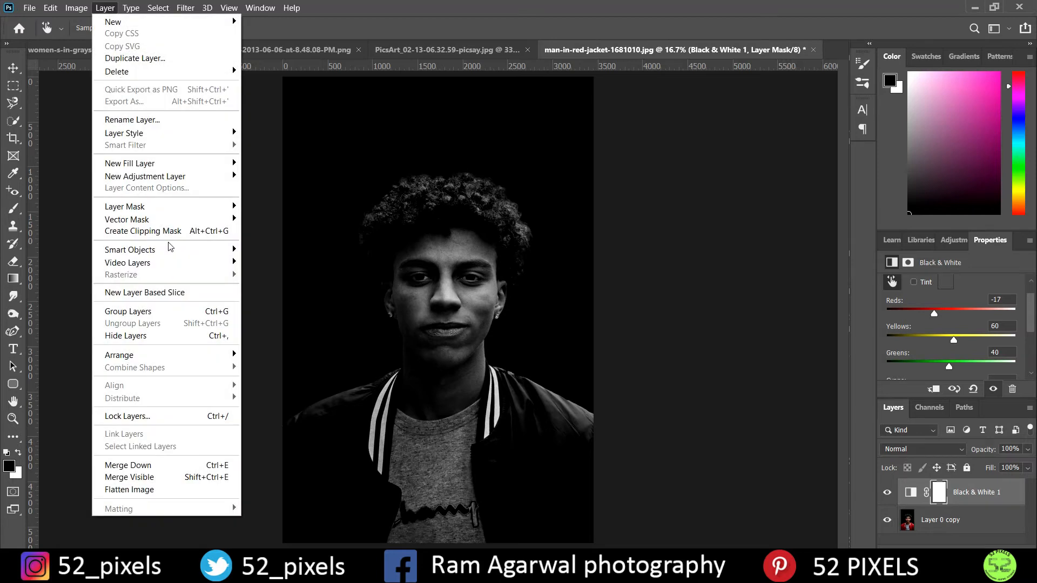
click(135, 489)
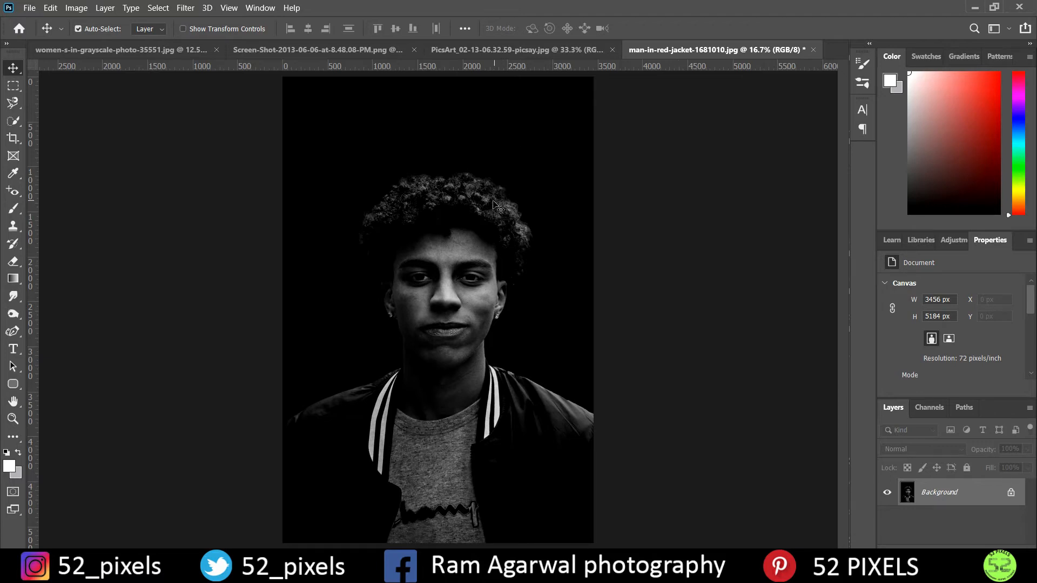
Look through the open word-cloud images and compare them with the black-and-white portrait
click(551, 46)
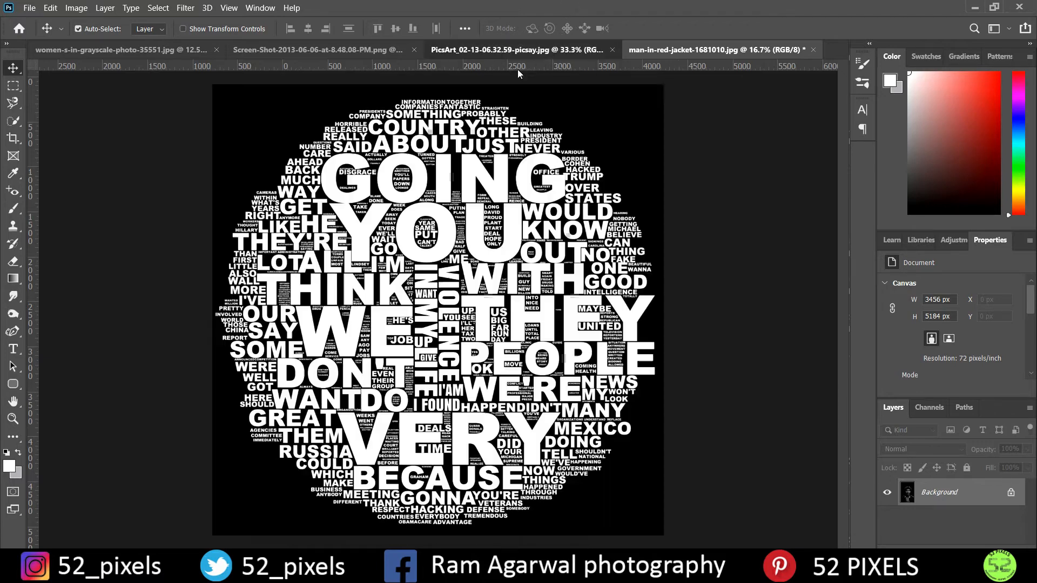
click(365, 52)
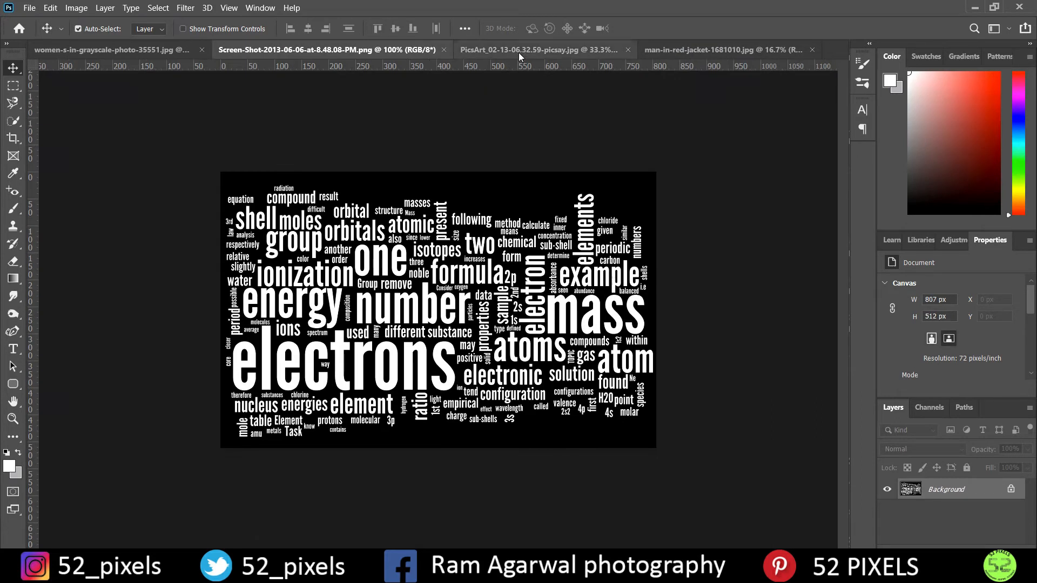
click(519, 53)
click(659, 48)
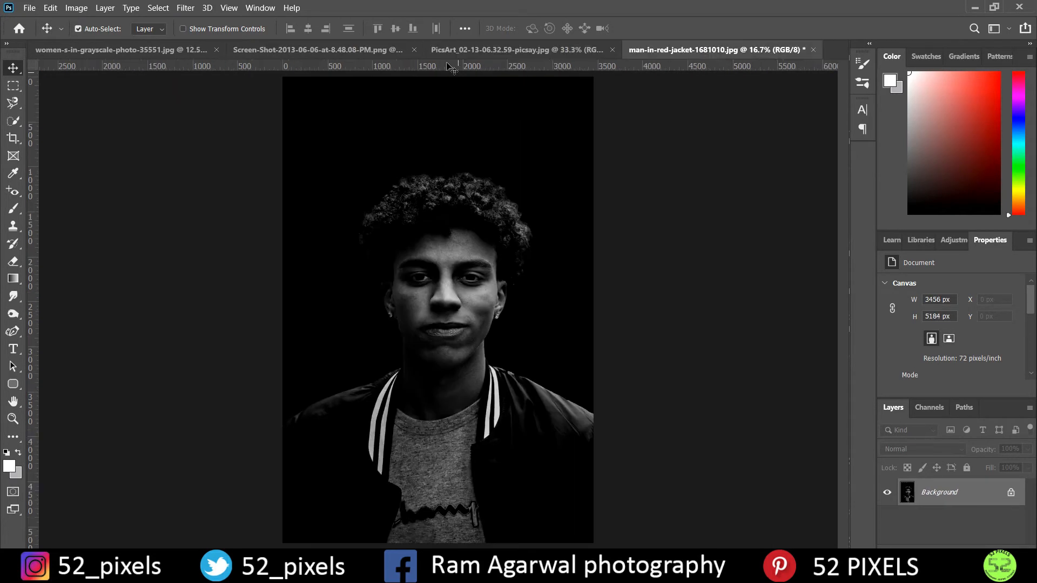
click(457, 49)
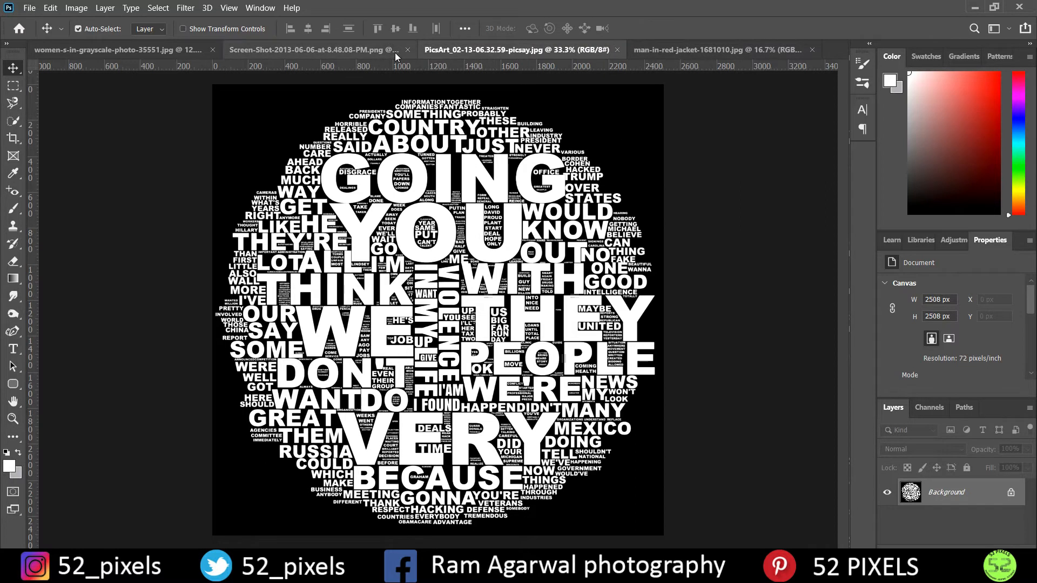
click(413, 48)
click(462, 53)
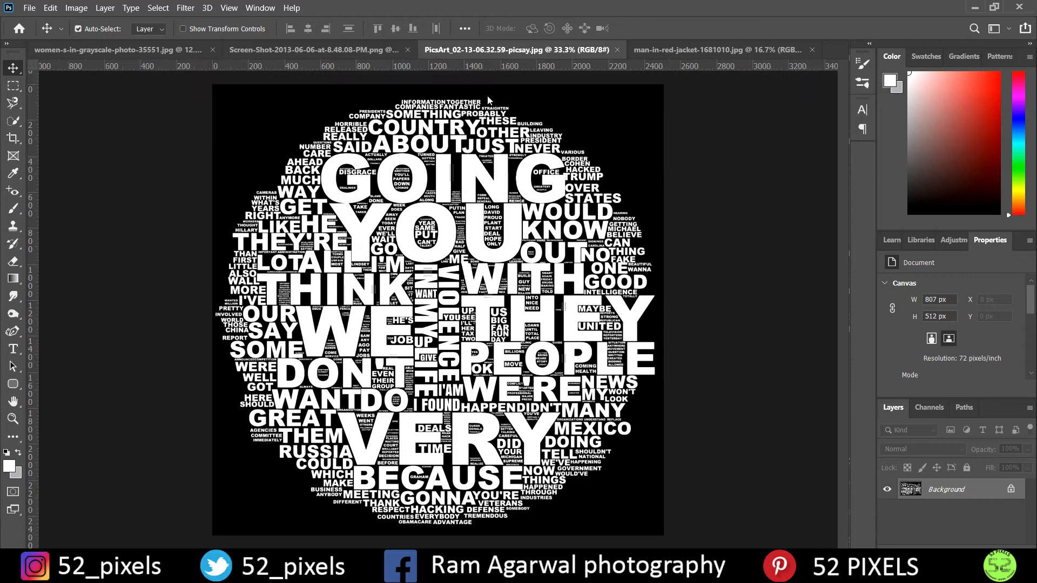
click(702, 50)
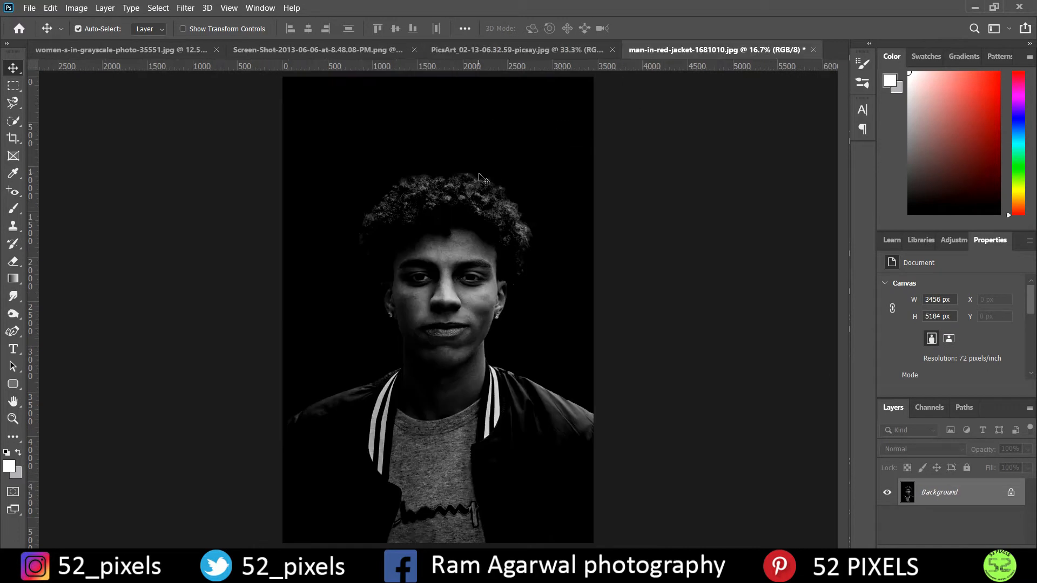
Copy the circular word cloud from the PicsArt image into the portrait, set it to Screen, and position it over the man's head
click(495, 48)
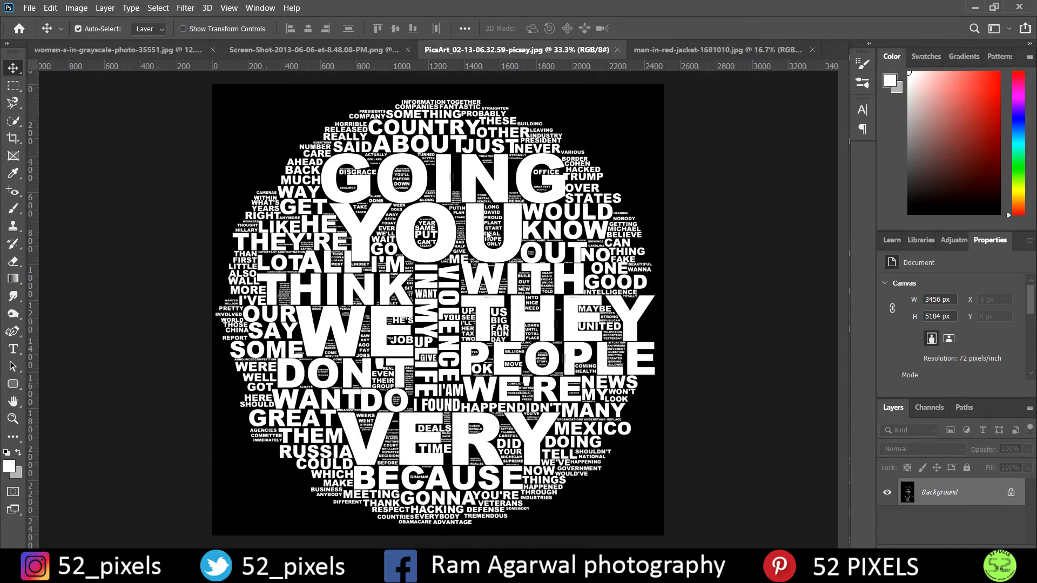
click(653, 52)
drag(653, 51, 449, 292)
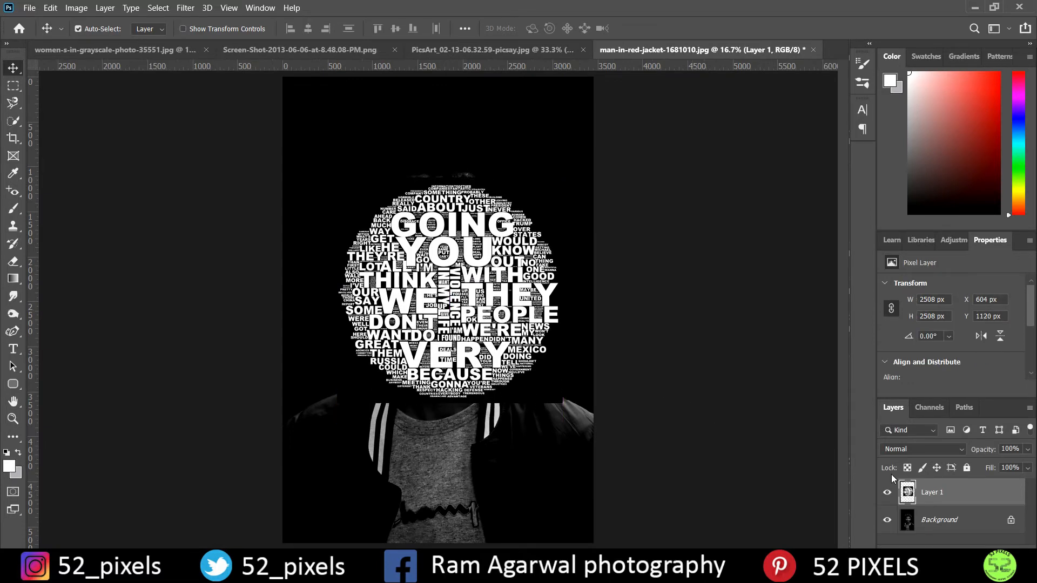
click(910, 447)
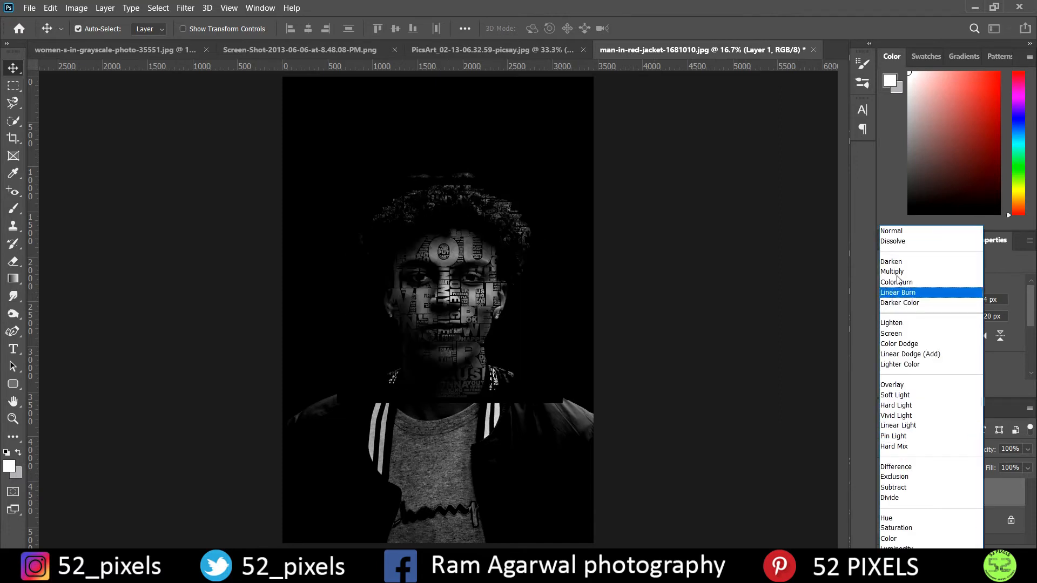
click(899, 334)
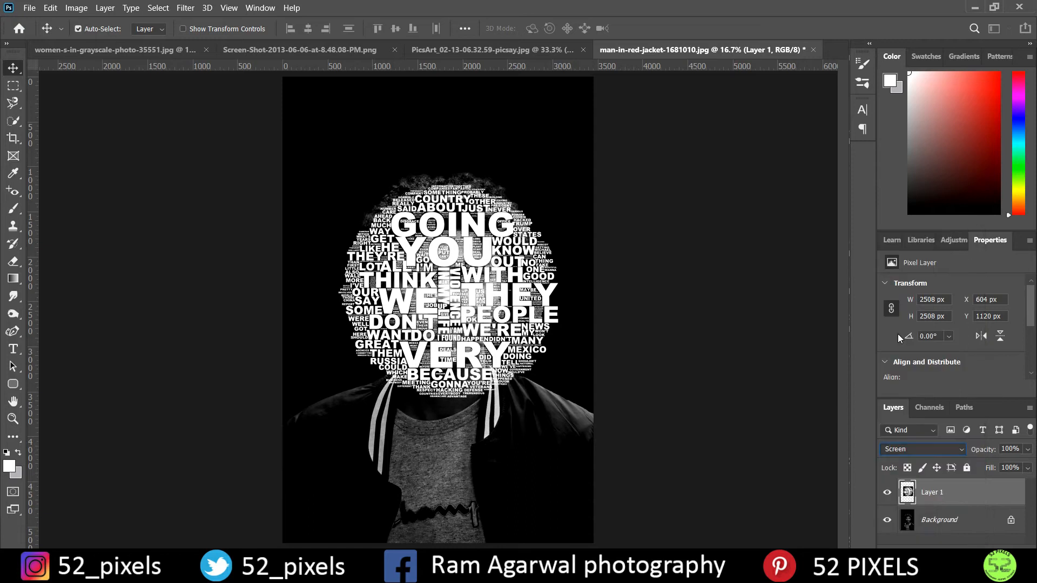
drag(488, 286, 484, 270)
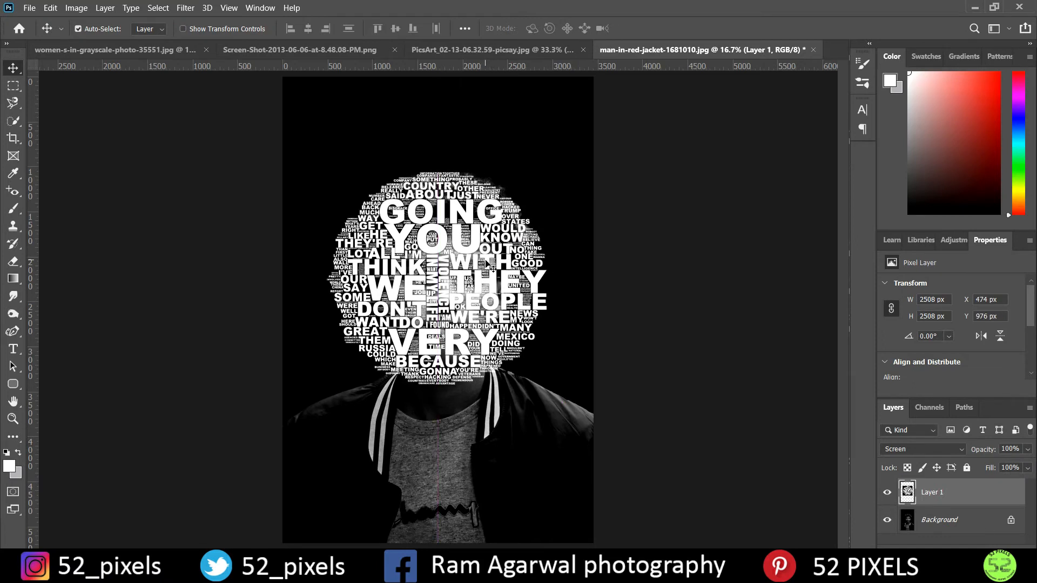
drag(385, 277, 386, 278)
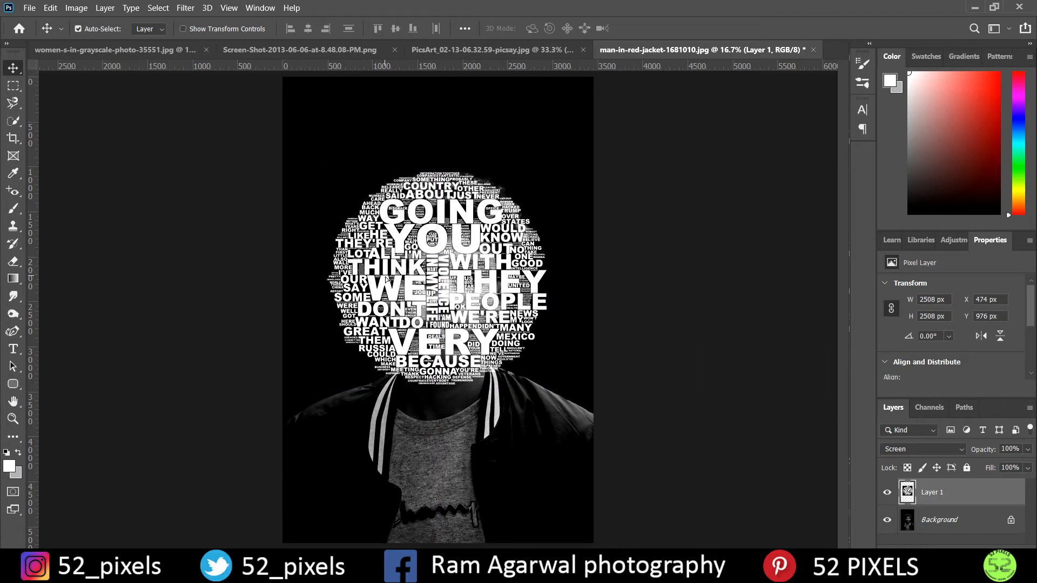
Copy the rectangular "electrons" word cloud onto the man's chest in the portrait and set its blend mode to Screen
click(371, 50)
drag(517, 233, 438, 414)
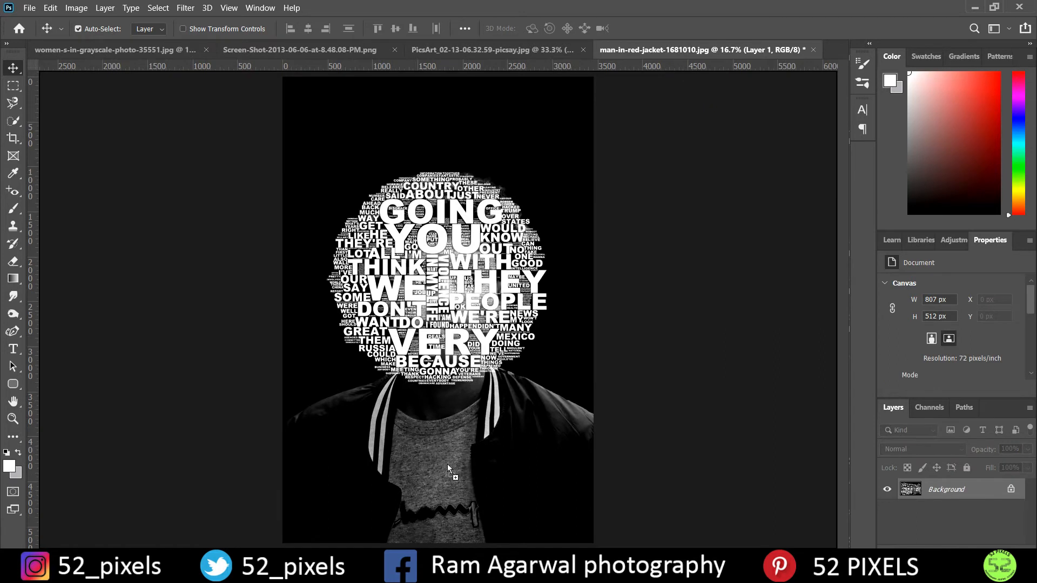
drag(447, 465, 447, 465)
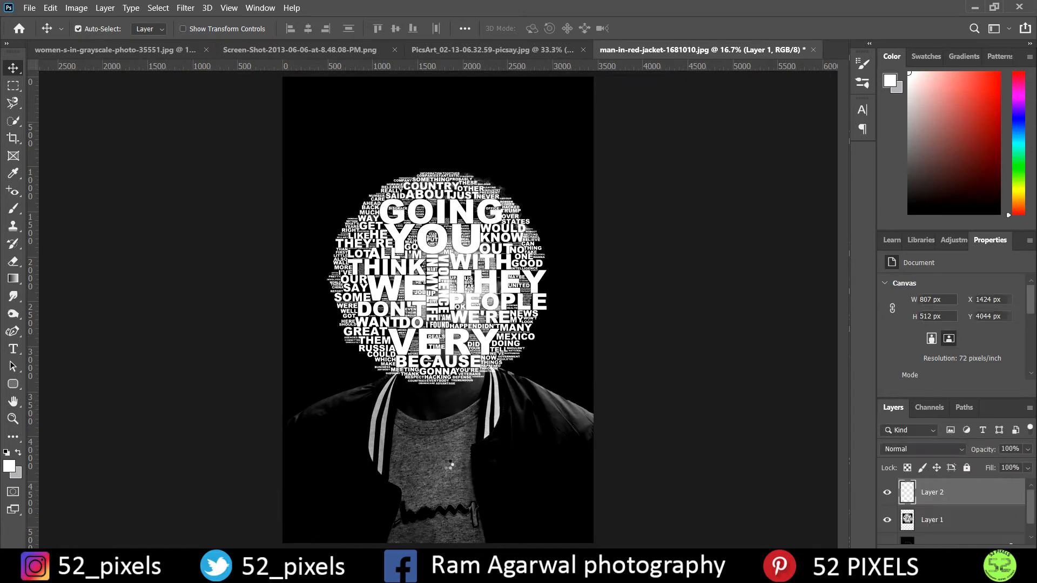
click(937, 450)
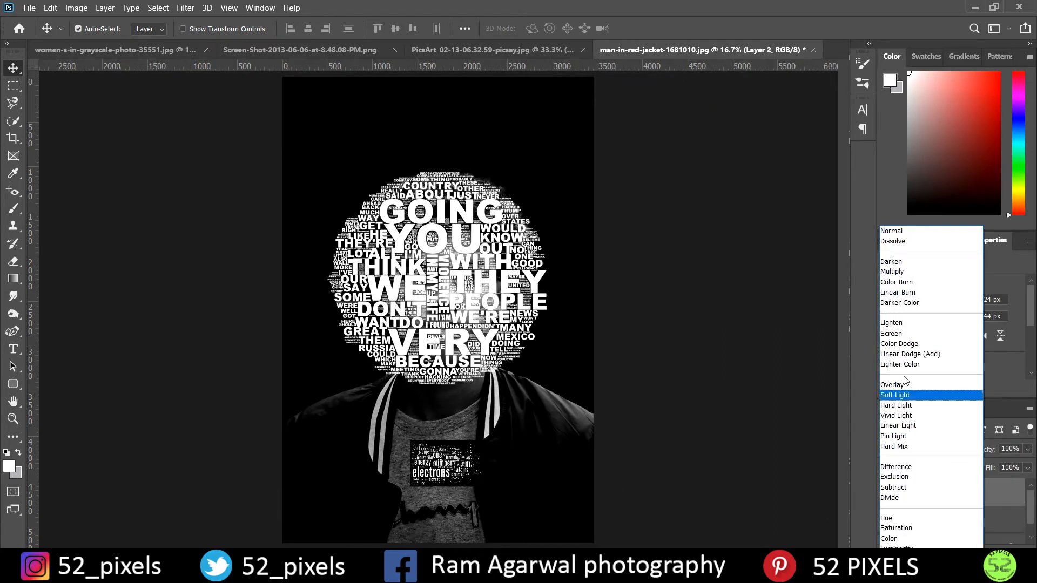
click(889, 334)
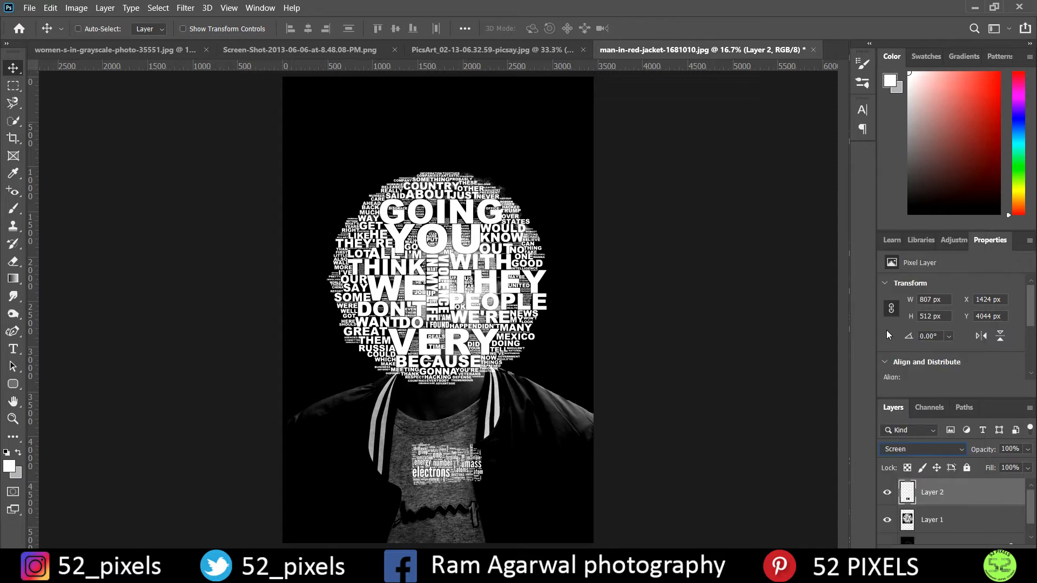
Scale the "electrons" word cloud up to about 2139 x 1357 px and place it over the neck and upper chest
key(ctrl+t)
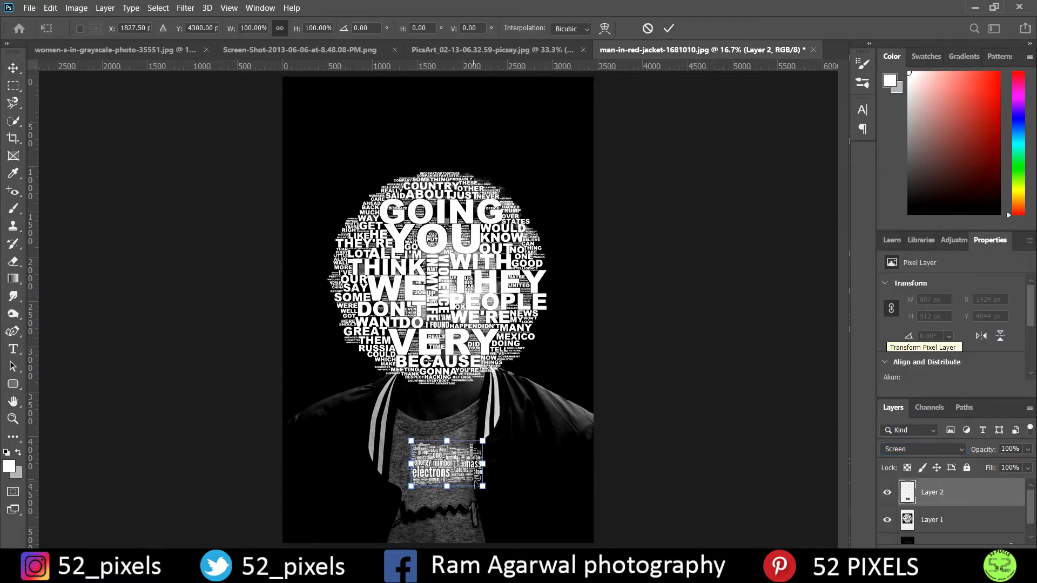
drag(482, 486, 603, 560)
drag(505, 502, 454, 426)
key(Return)
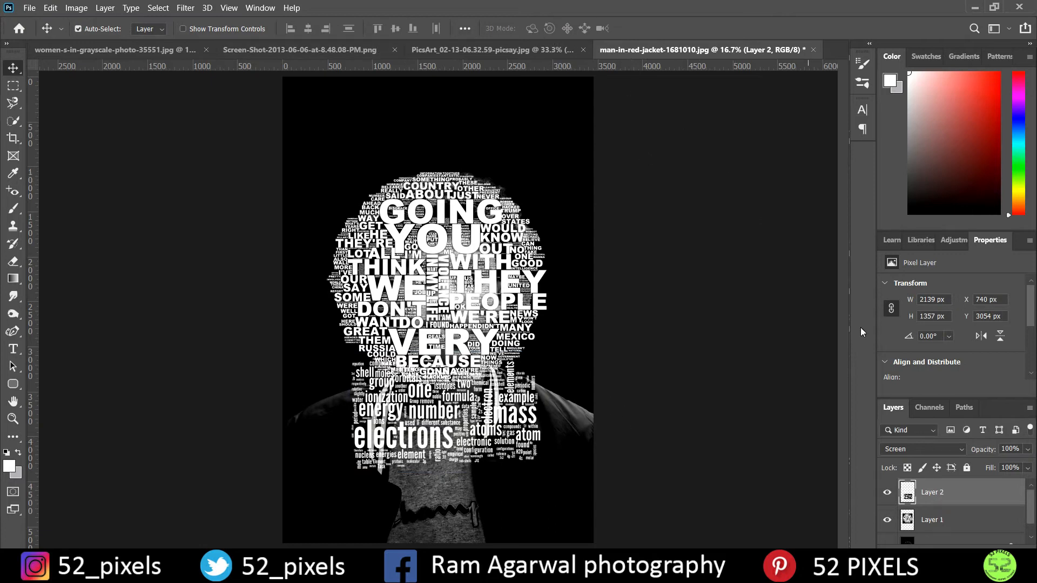
Duplicate the "electrons" word cloud layer and move the copy straight down over the lower chest, to about Y 4008 px
right_click(921, 492)
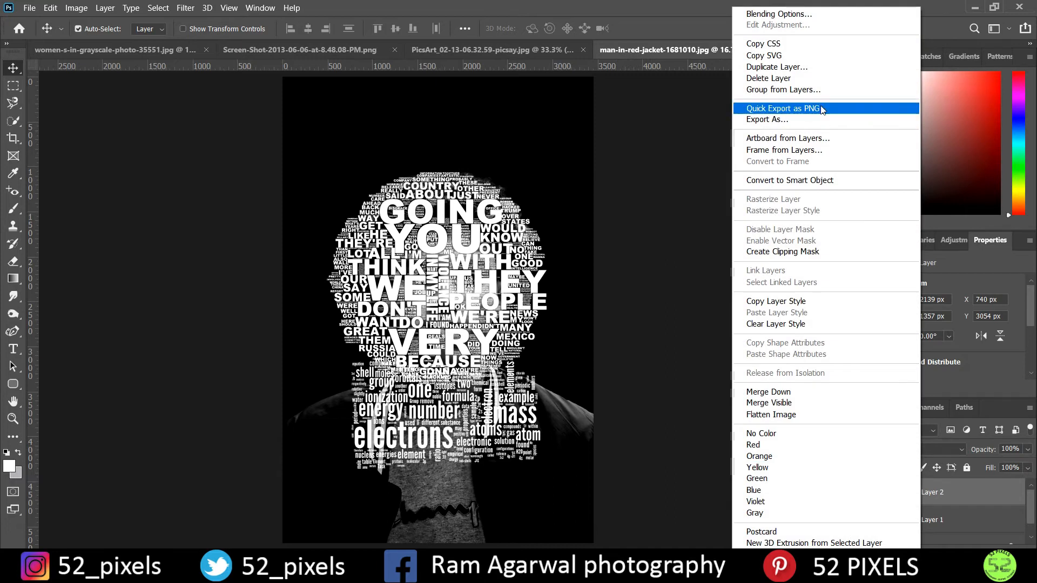
click(809, 68)
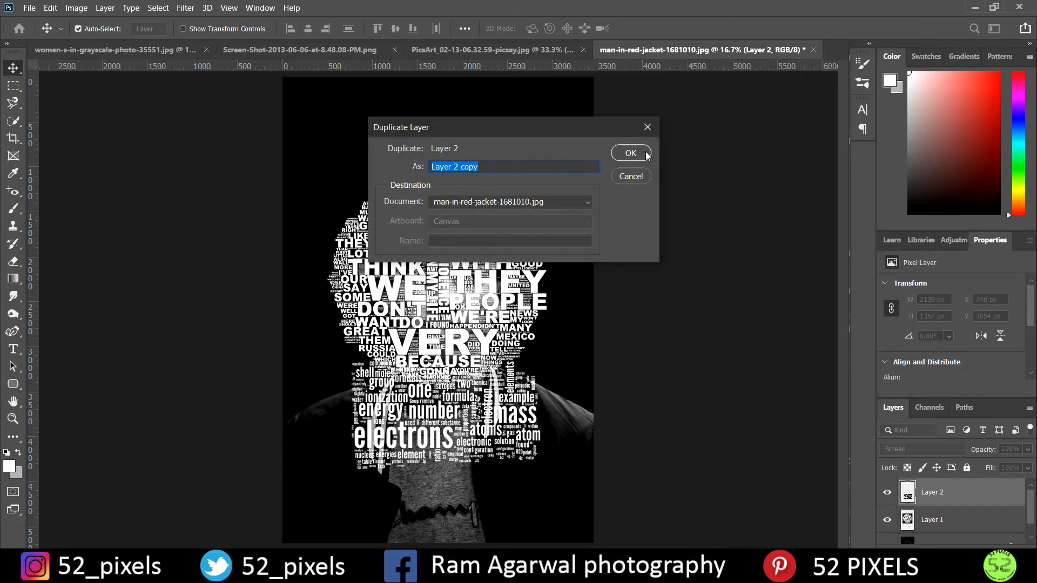
click(647, 155)
drag(415, 417, 418, 482)
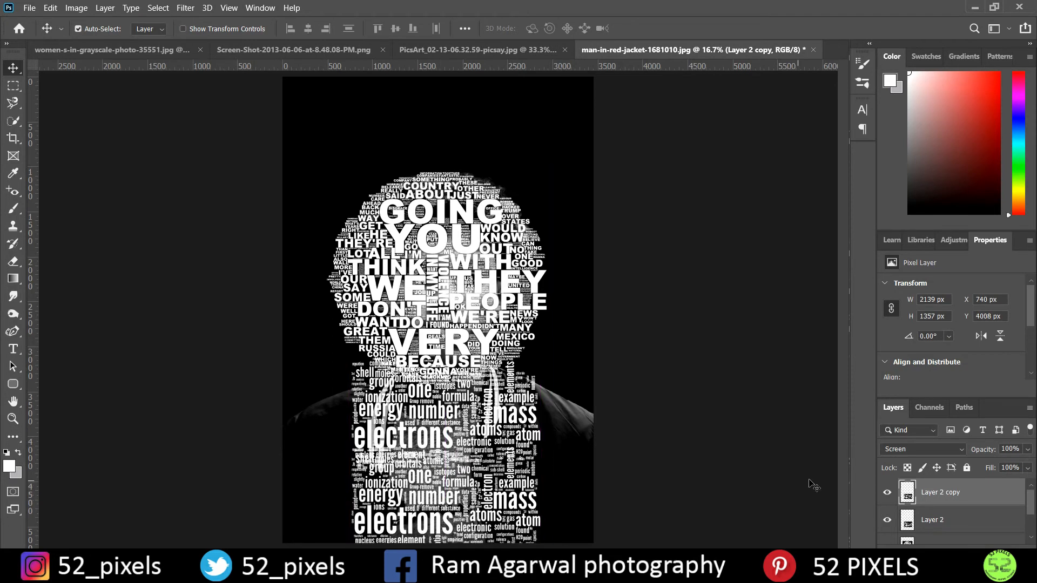
Duplicate the lower "electrons" word cloud layer and move the copy up and left over the shoulder at the portrait's left edge
right_click(907, 492)
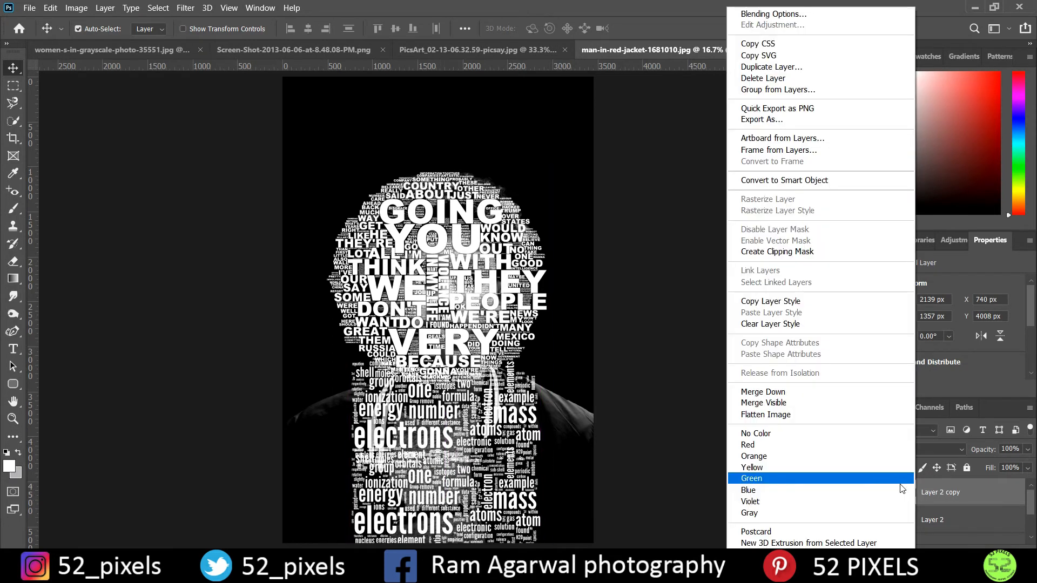
click(815, 67)
click(636, 148)
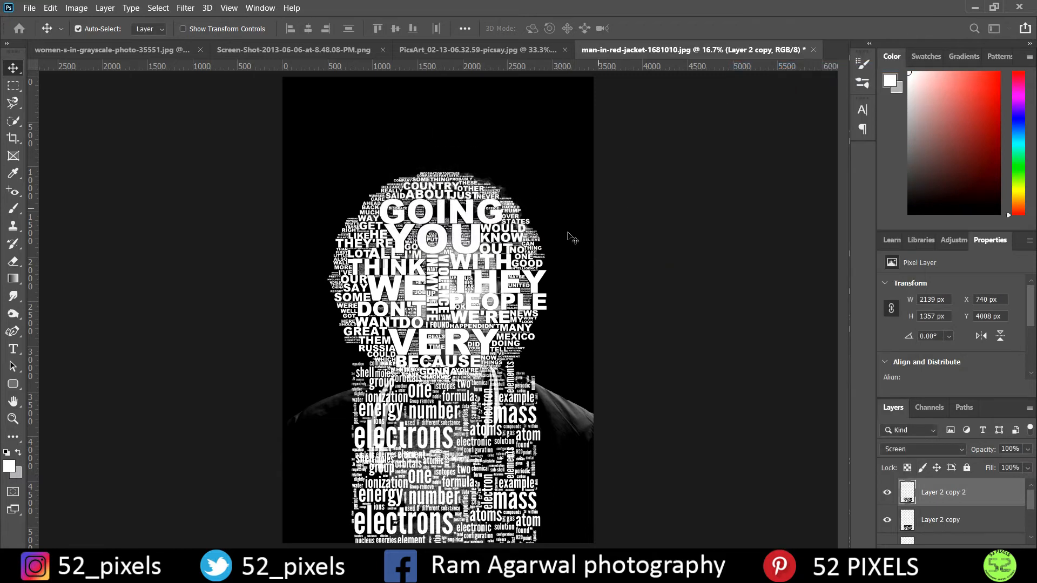
drag(435, 492, 361, 412)
Rotate the copied "electrons" word cloud about 89.5° clockwise so its words run vertically over the left shoulder
key(ctrl+t)
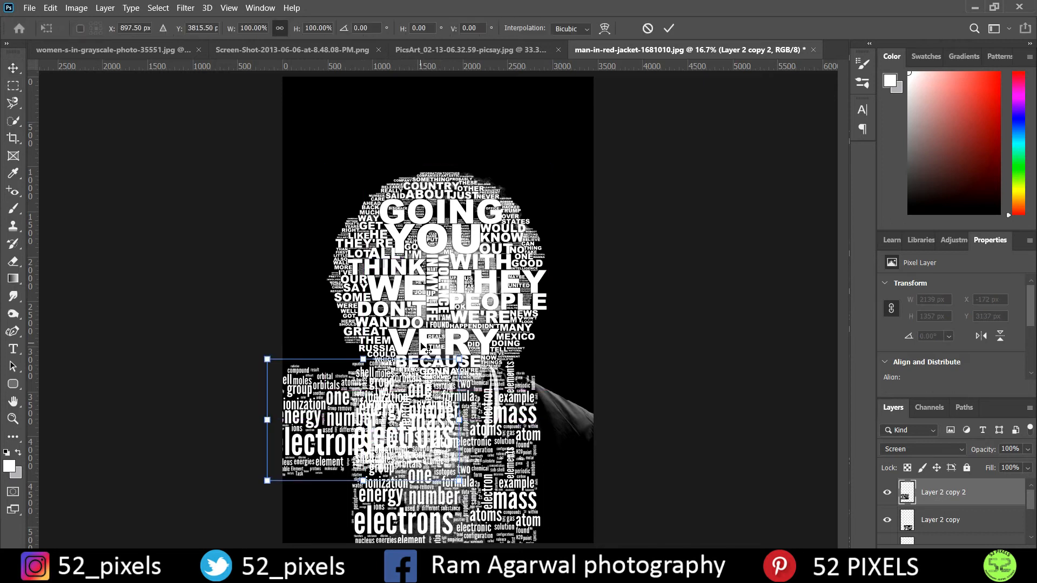
drag(479, 377, 406, 532)
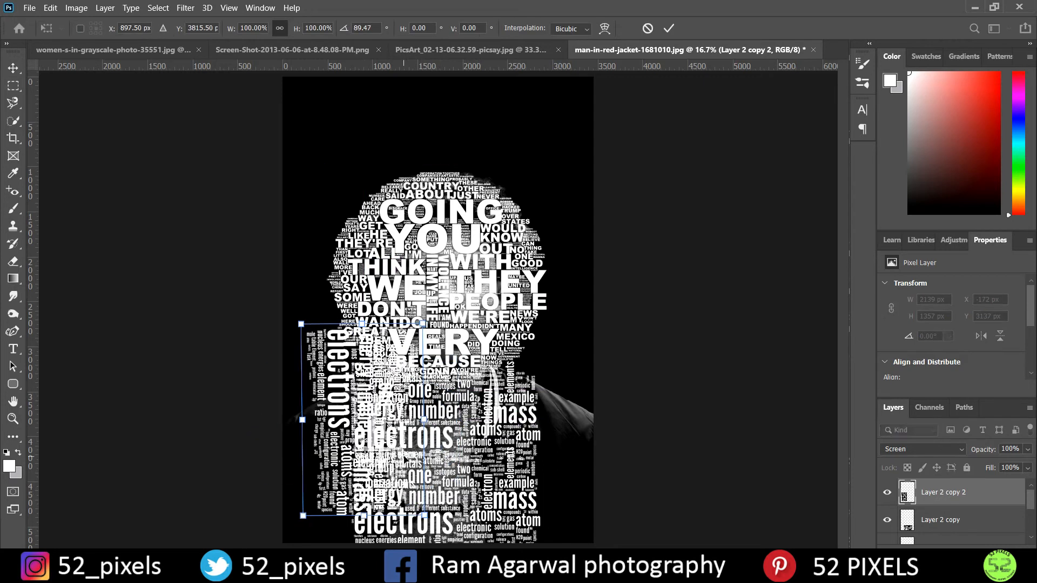
key(Return)
Duplicate the rotated word cloud layer and place one copy over each shoulder, the right one at about X 2499, Y 3336 px
drag(335, 413, 577, 421)
right_click(945, 492)
click(794, 65)
key(Return)
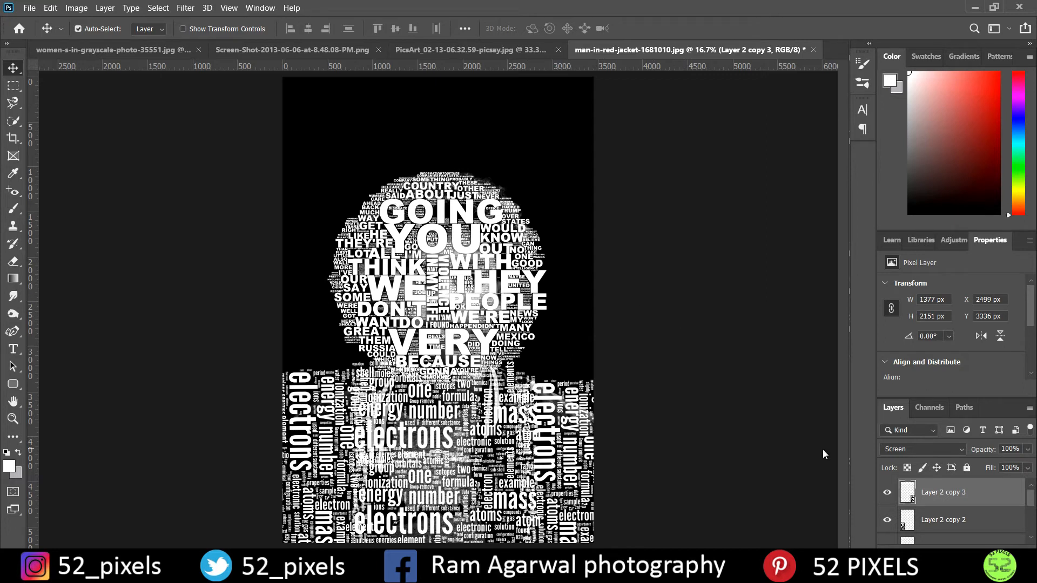
Review the portrait's word cloud layers down to Layer 1 and both source word cloud images, and return to the portrait
scroll(941, 503, down, 3)
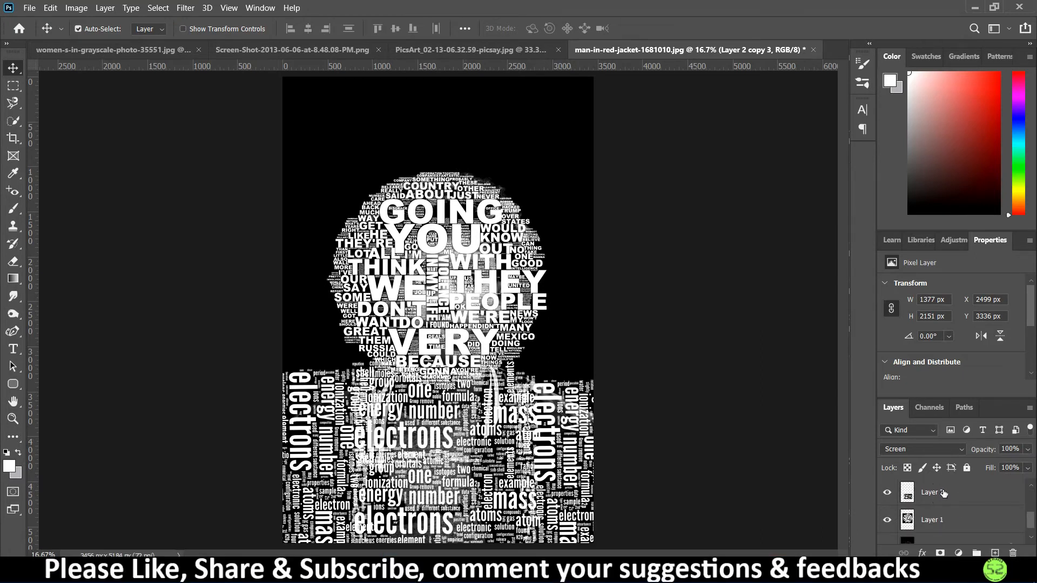
click(940, 496)
scroll(940, 496, up, 2)
click(940, 496)
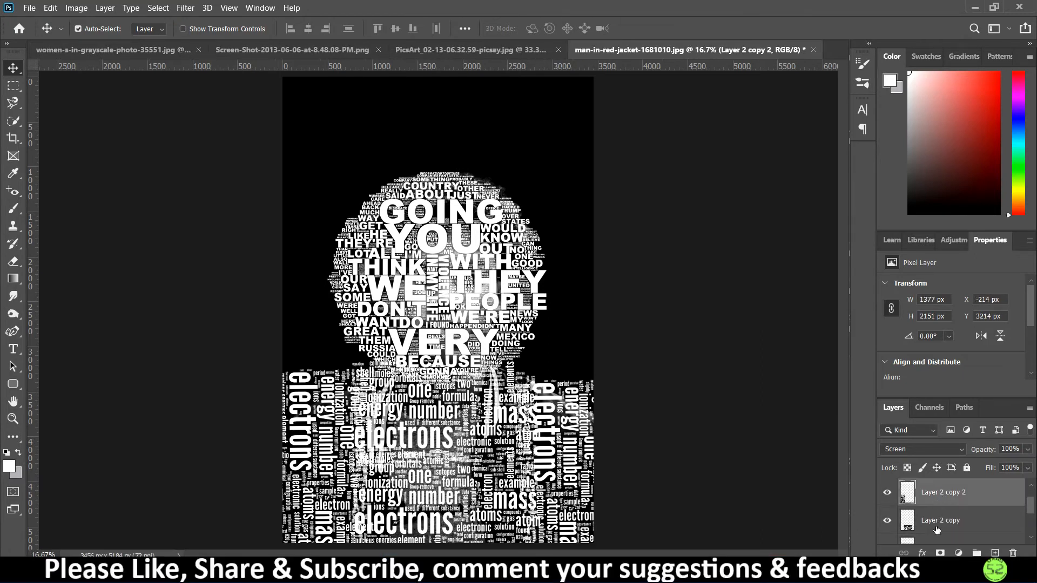
click(936, 528)
scroll(938, 527, down, 3)
click(946, 505)
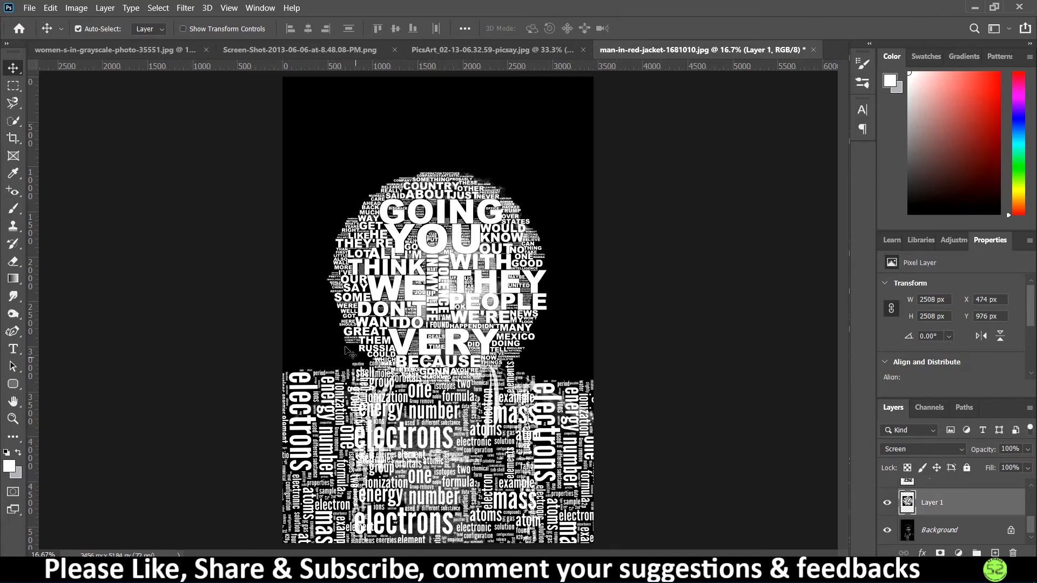
click(484, 51)
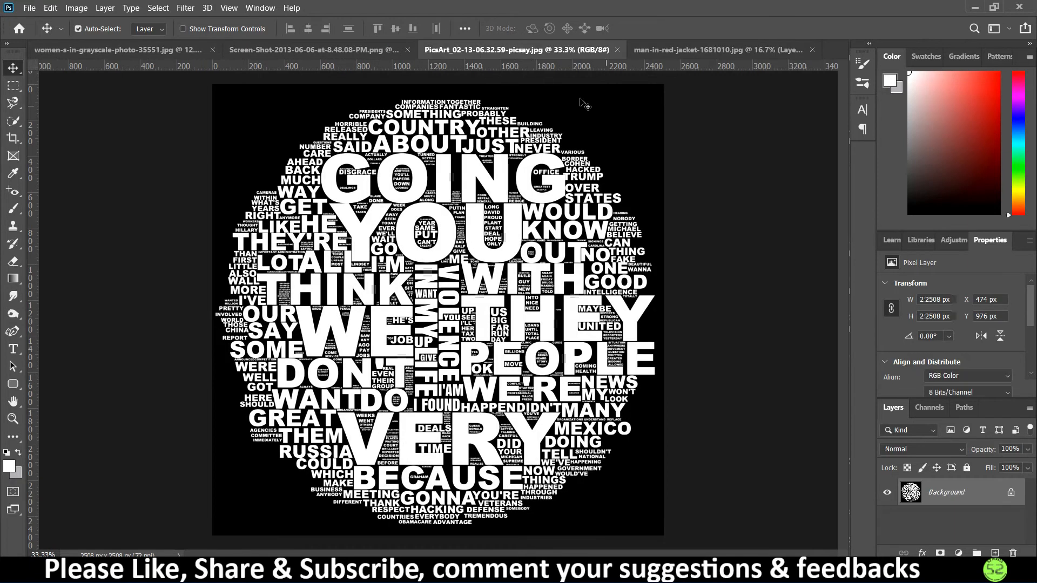
click(363, 50)
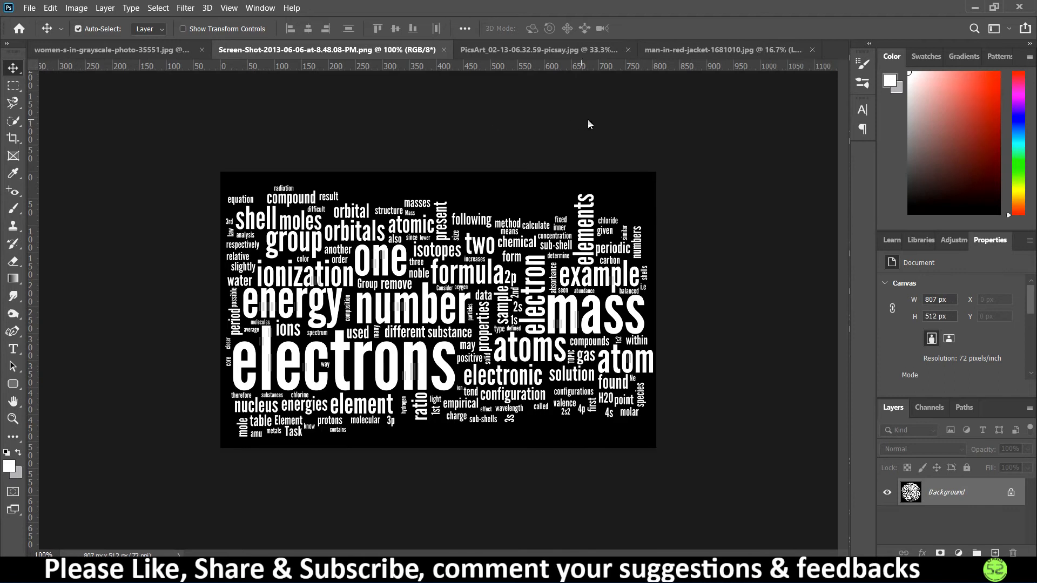
click(711, 50)
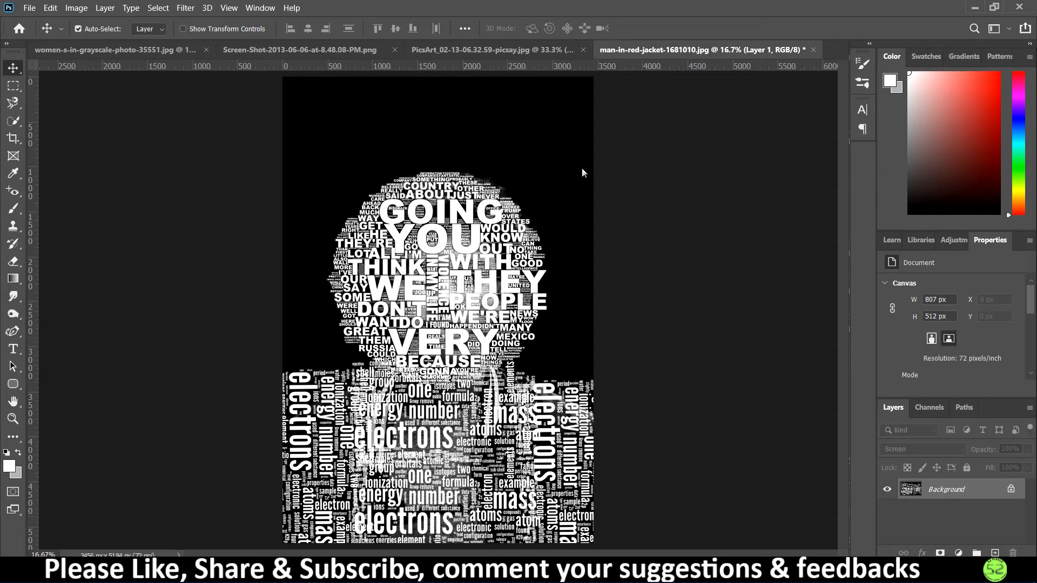